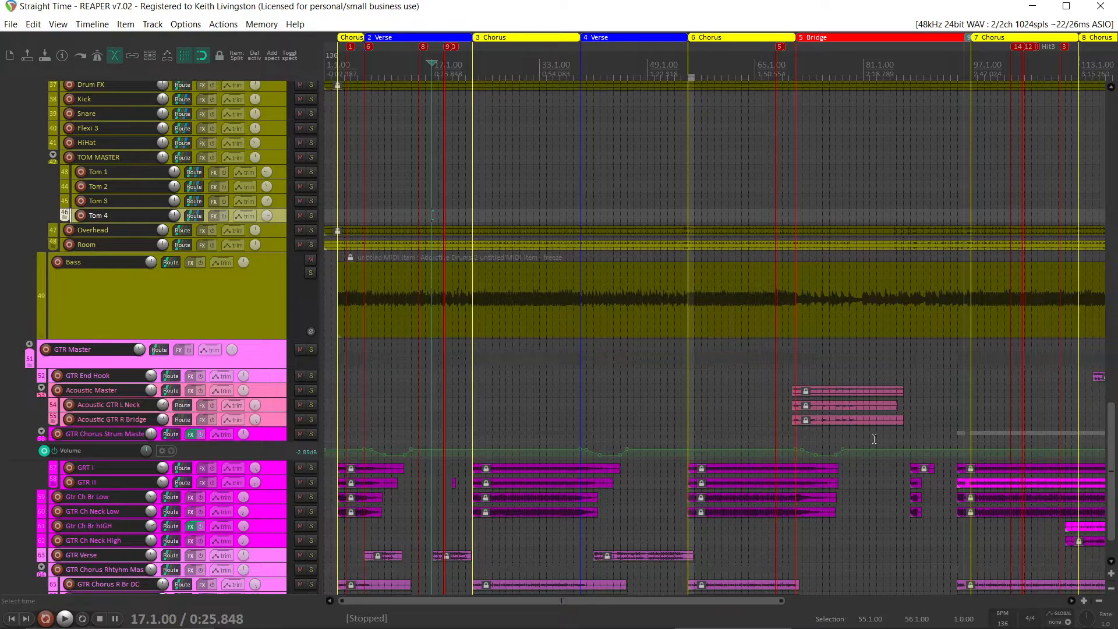
Consolidate all tracks of the entire project to WAV files in C:\Tets, including markers and regions
click(10, 24)
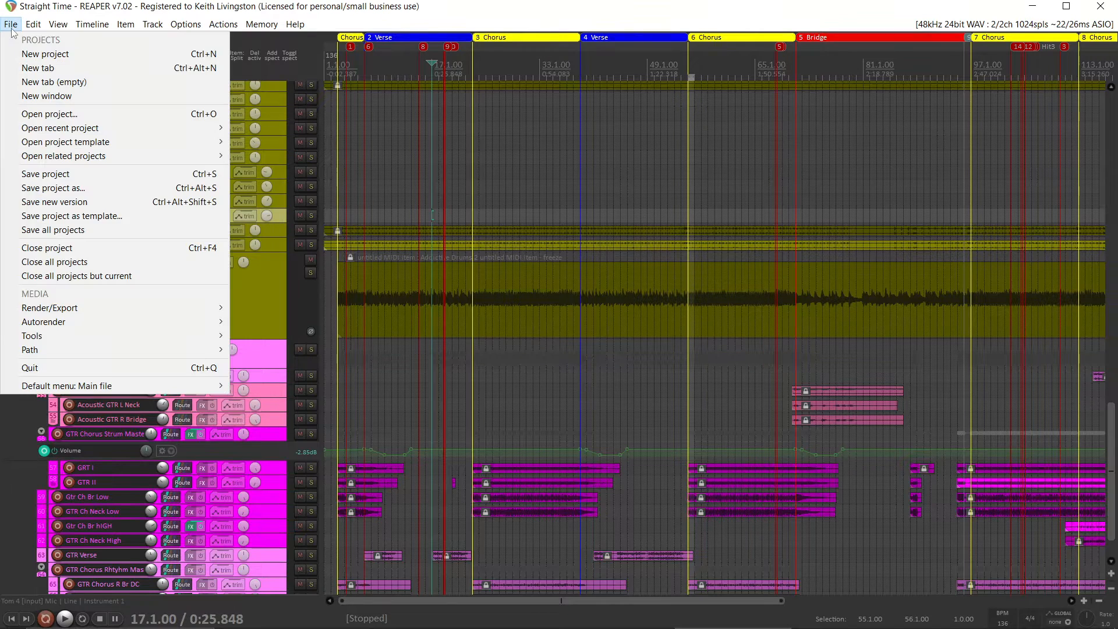
mouse_move(96, 309)
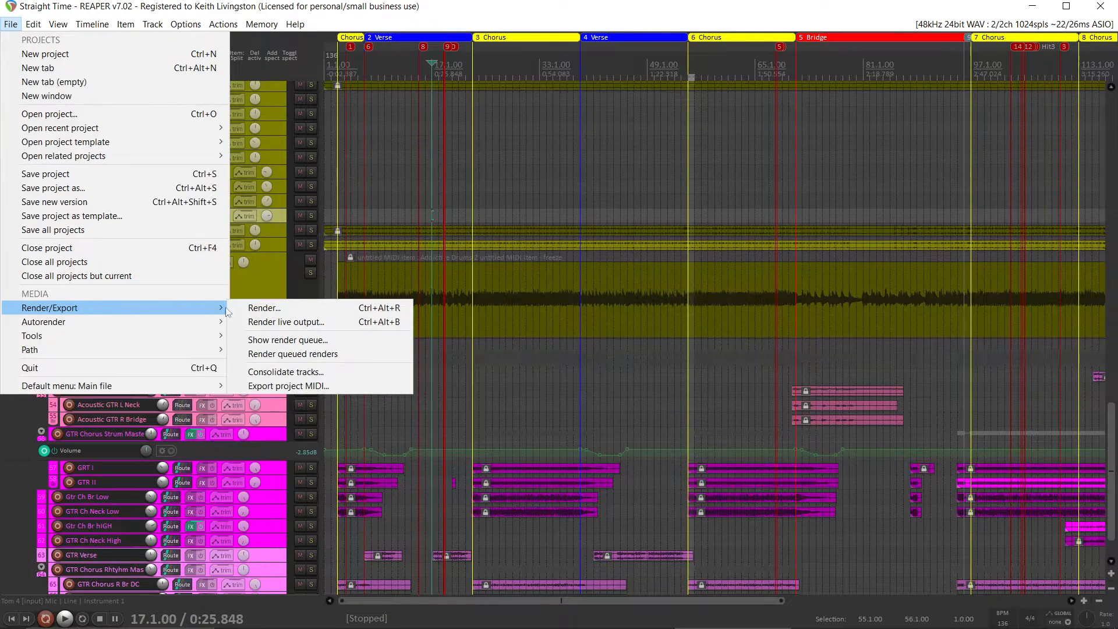
click(290, 372)
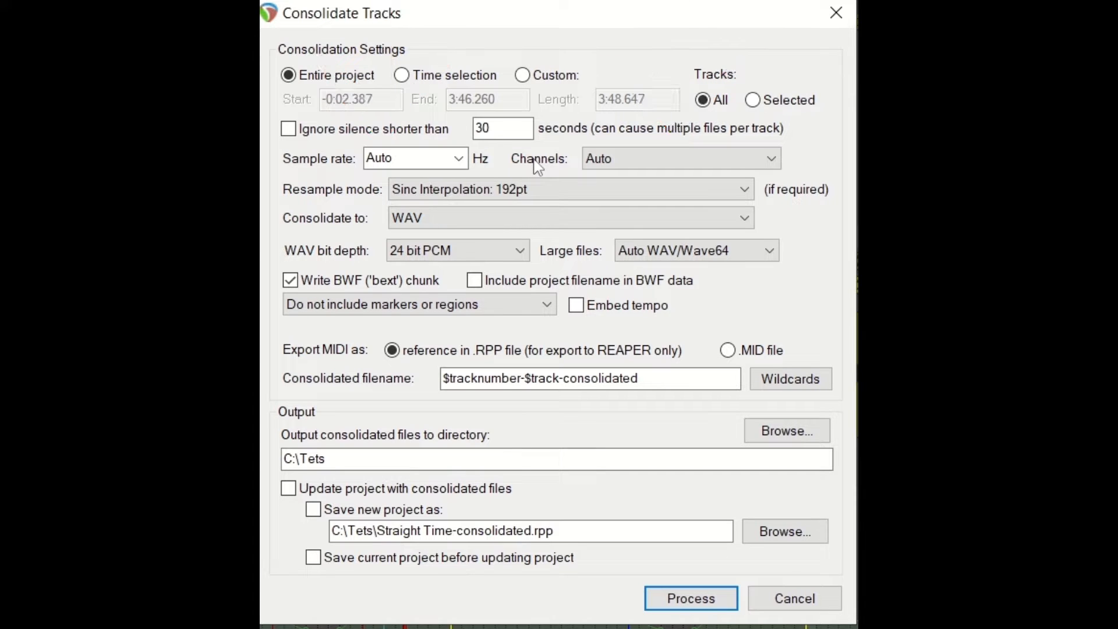
click(460, 160)
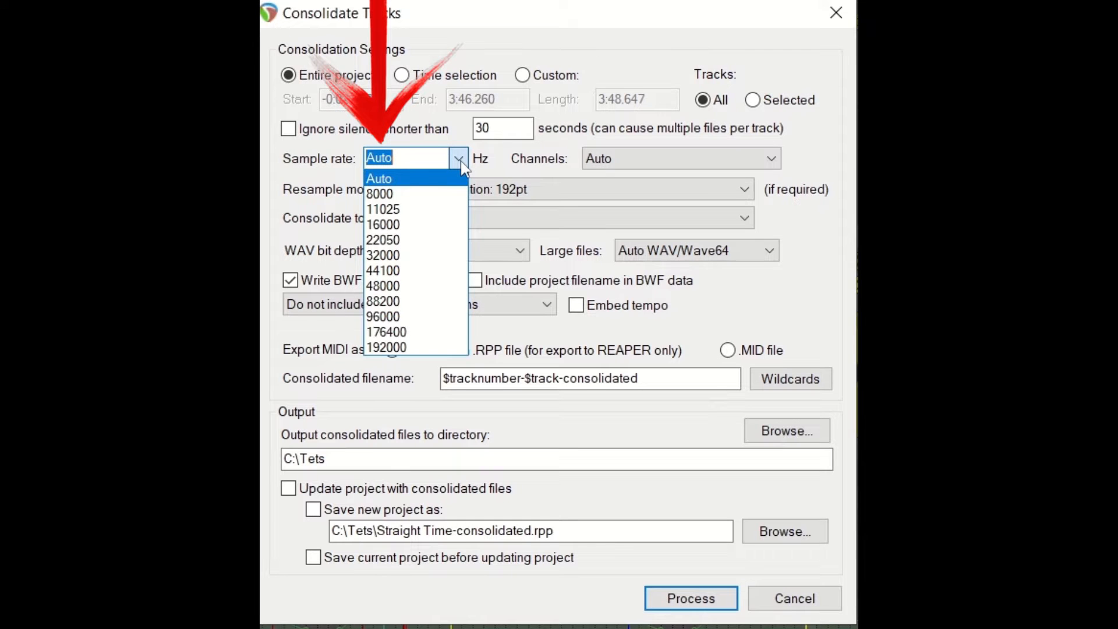
click(460, 161)
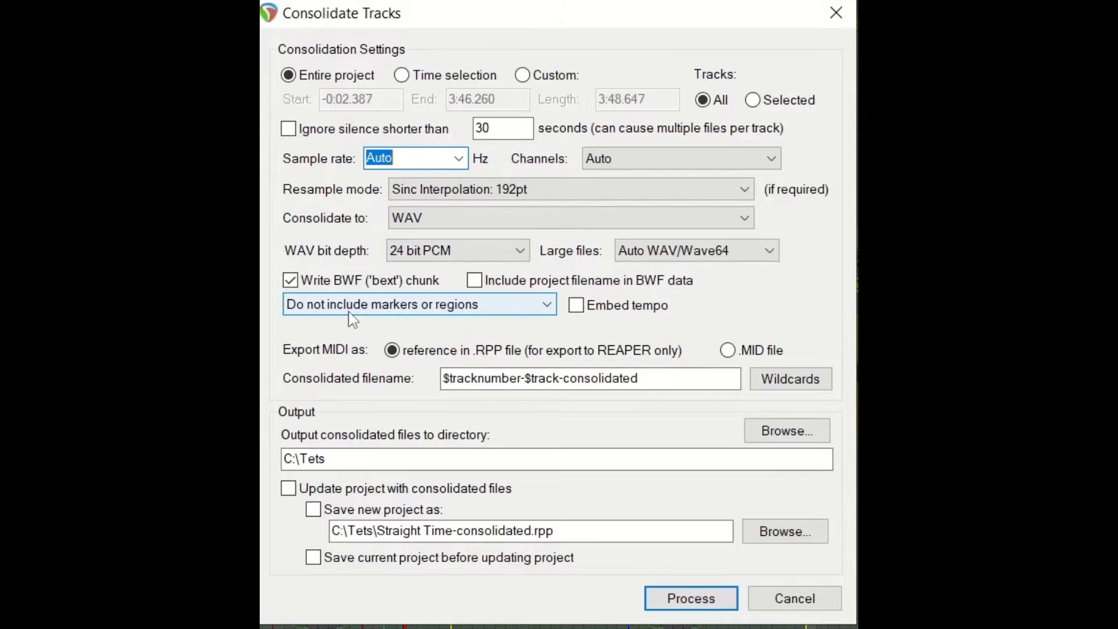
click(407, 310)
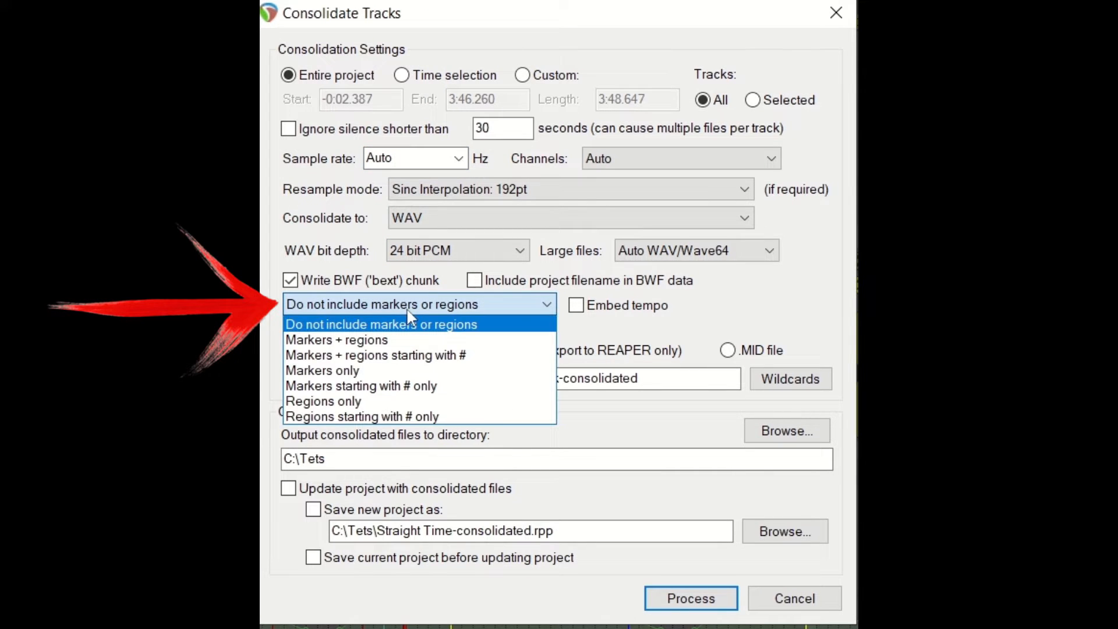
click(381, 344)
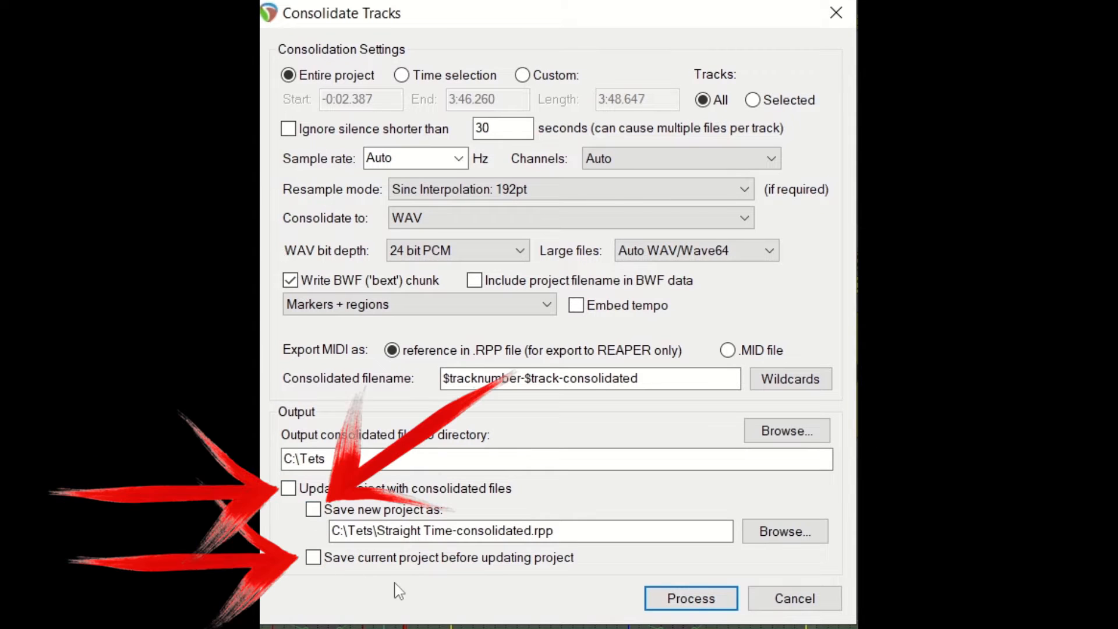
click(693, 603)
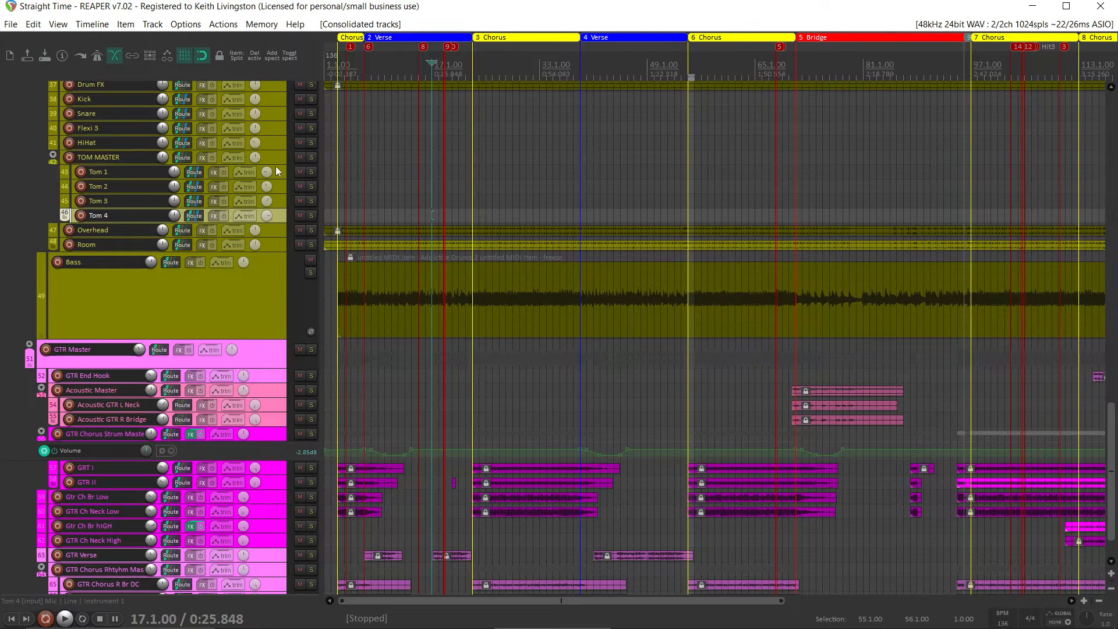
Create a new project and set its tempo to 136 BPM
click(10, 25)
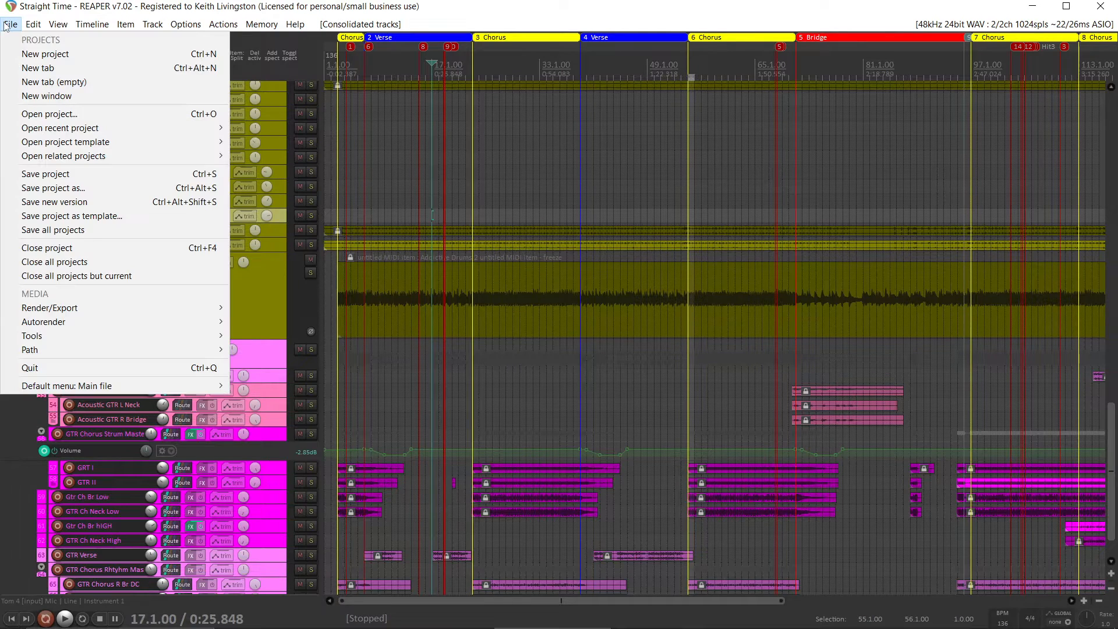
click(28, 52)
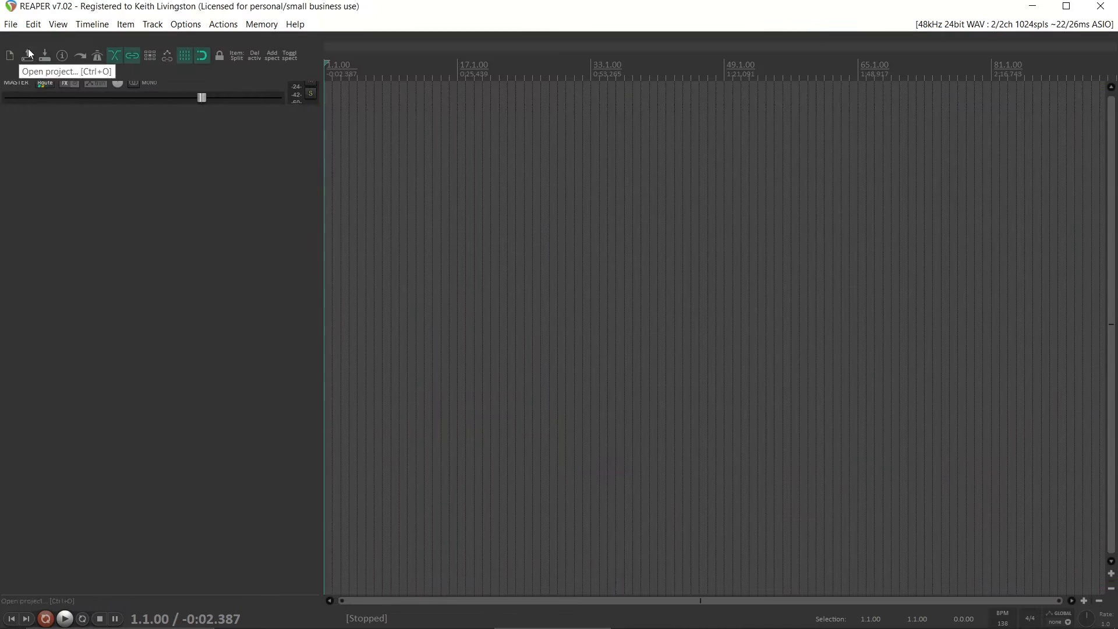
click(1002, 622)
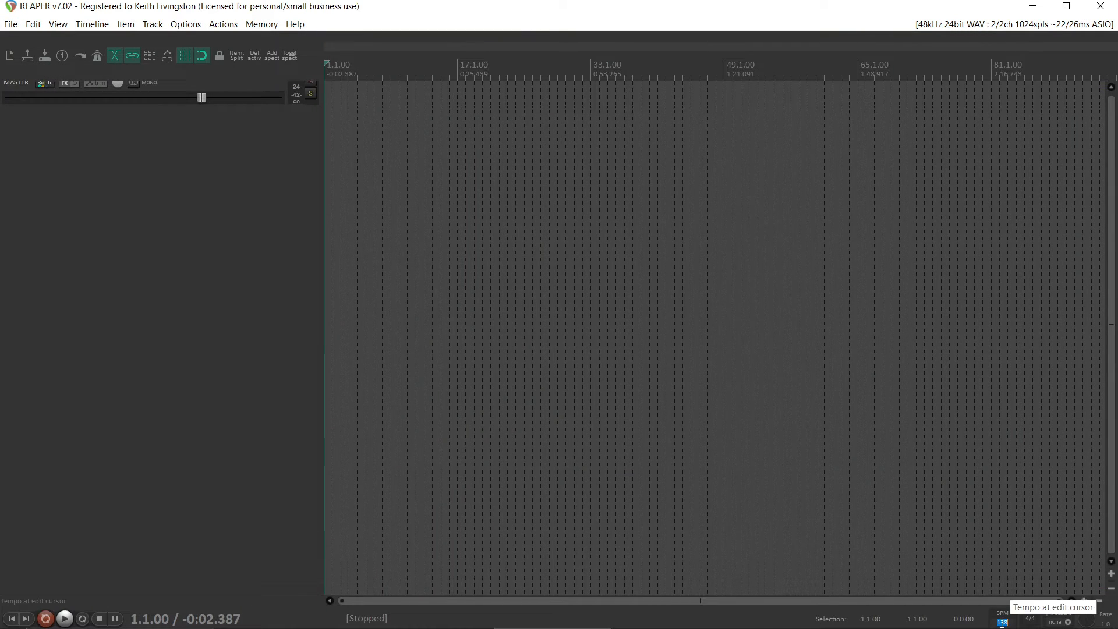
text(136)
key(Return)
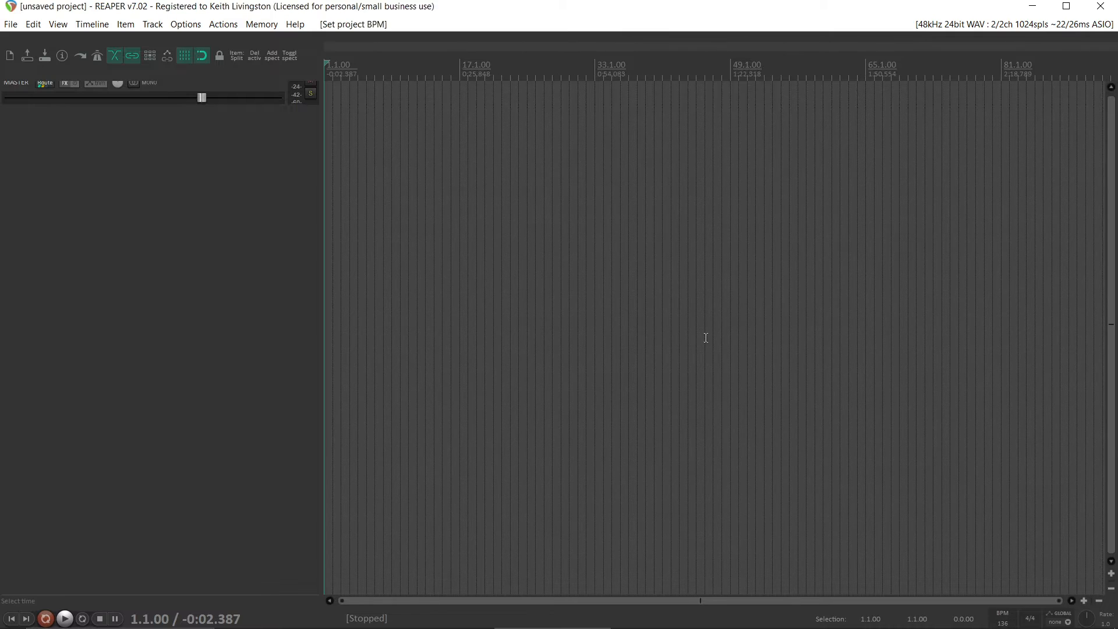
Show the docked Media Explorer and insert all consolidated WAV files from C:\Tets, 01-Chorus Vocals through 66-GTR Chorus L Neck, on new tracks
click(57, 23)
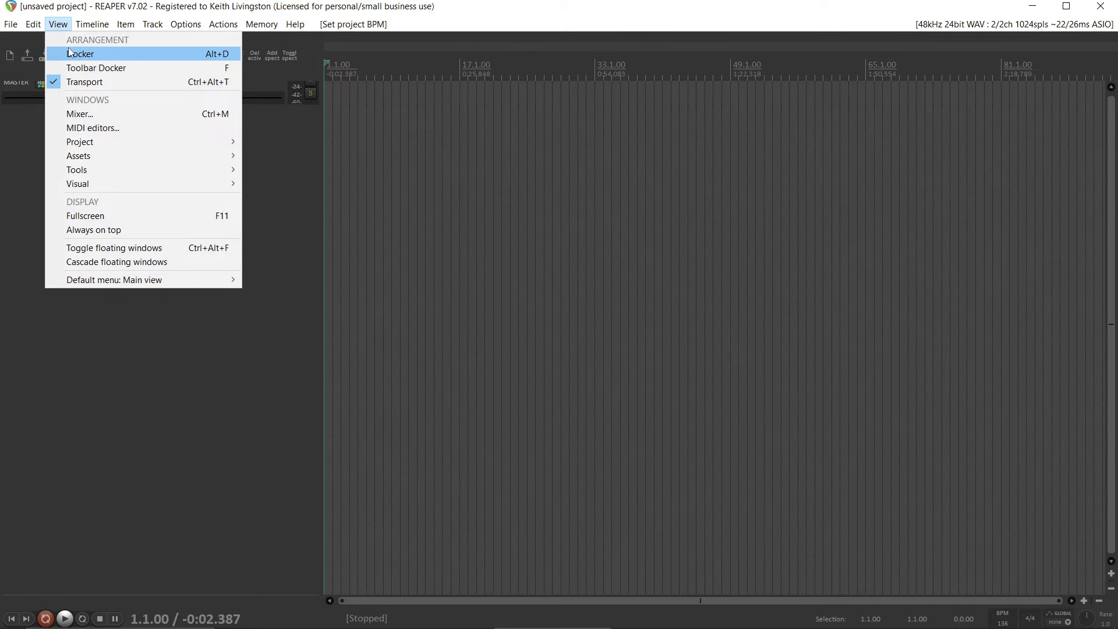
click(68, 48)
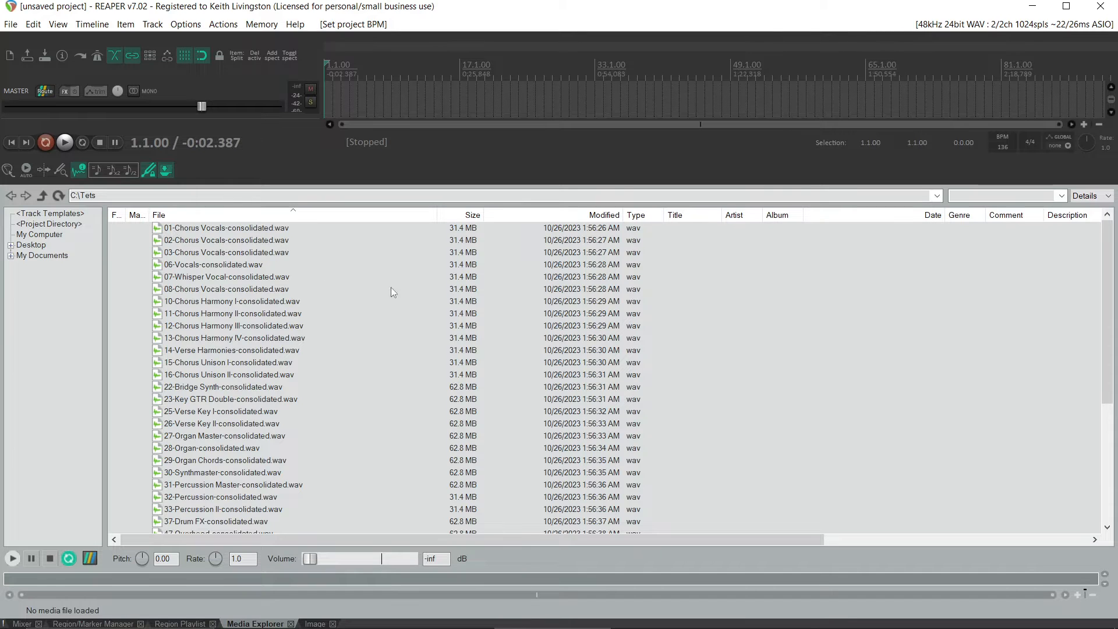
mouse_move(1107, 335)
mouse_down()
mouse_move(1107, 452)
mouse_move(1113, 321)
mouse_up()
click(259, 230)
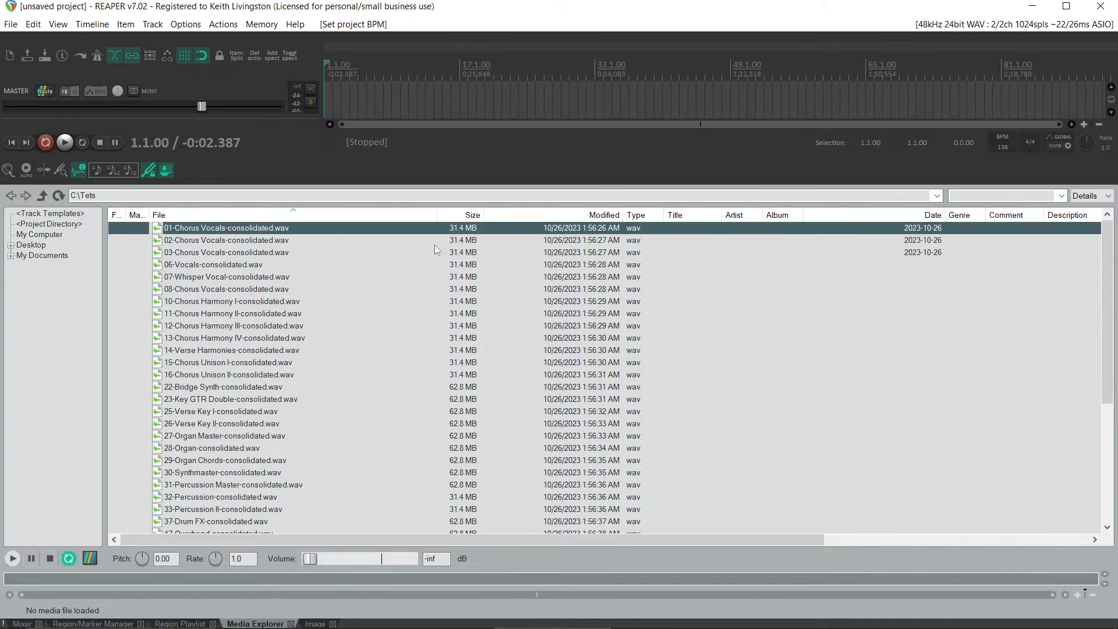
drag(1112, 339, 1088, 487)
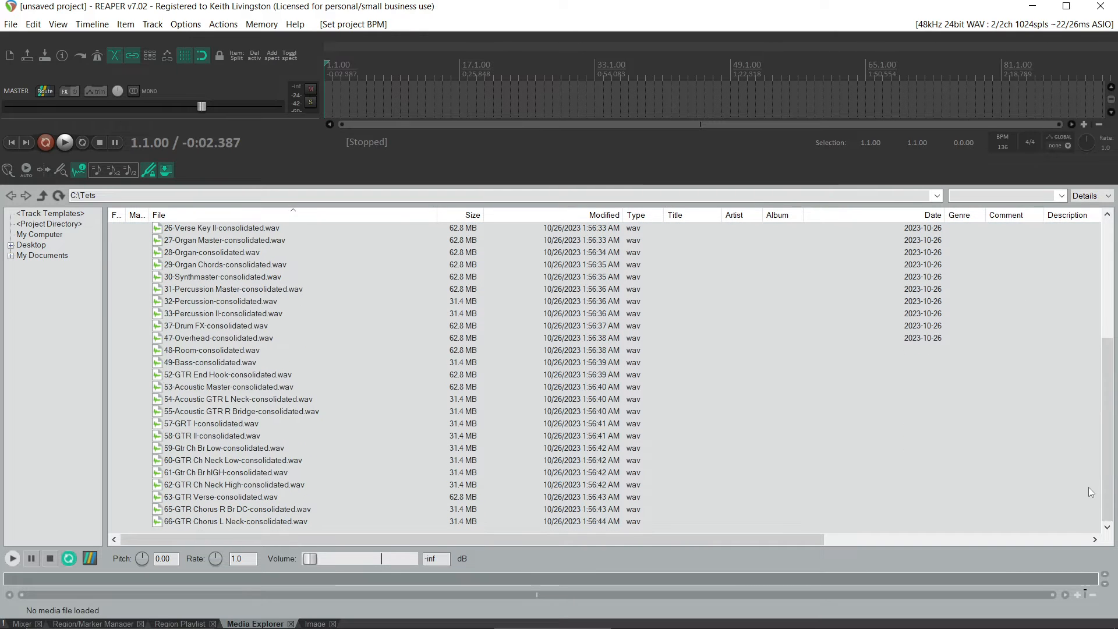
shift+click(281, 521)
right_click(262, 407)
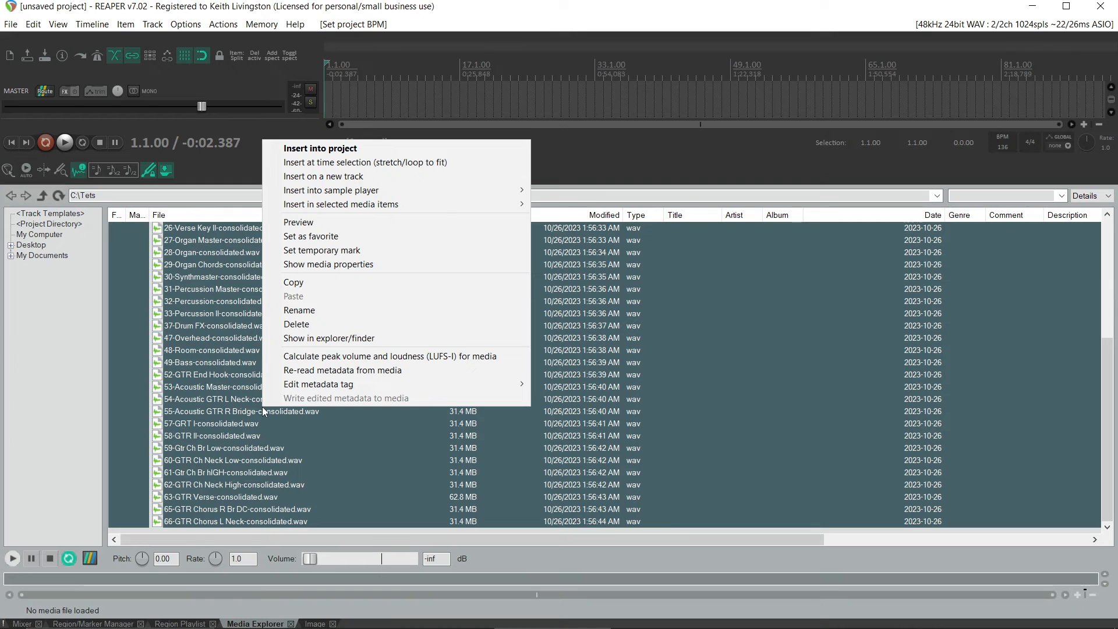
click(379, 178)
Hide the docker and look through the imported consolidated tracks in the arrangement
click(58, 24)
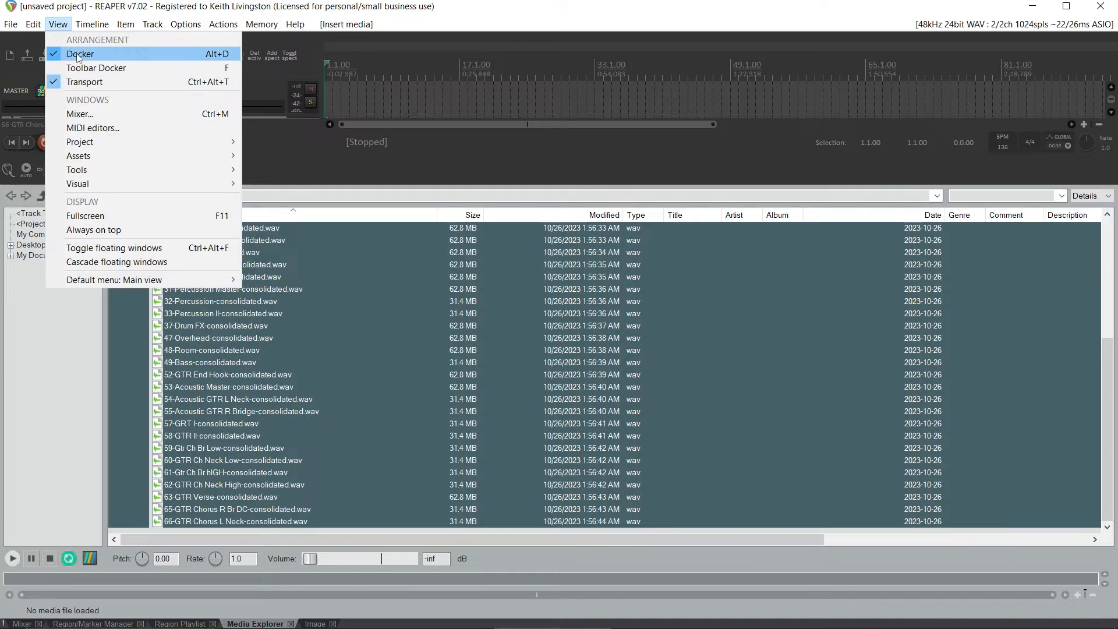
click(76, 54)
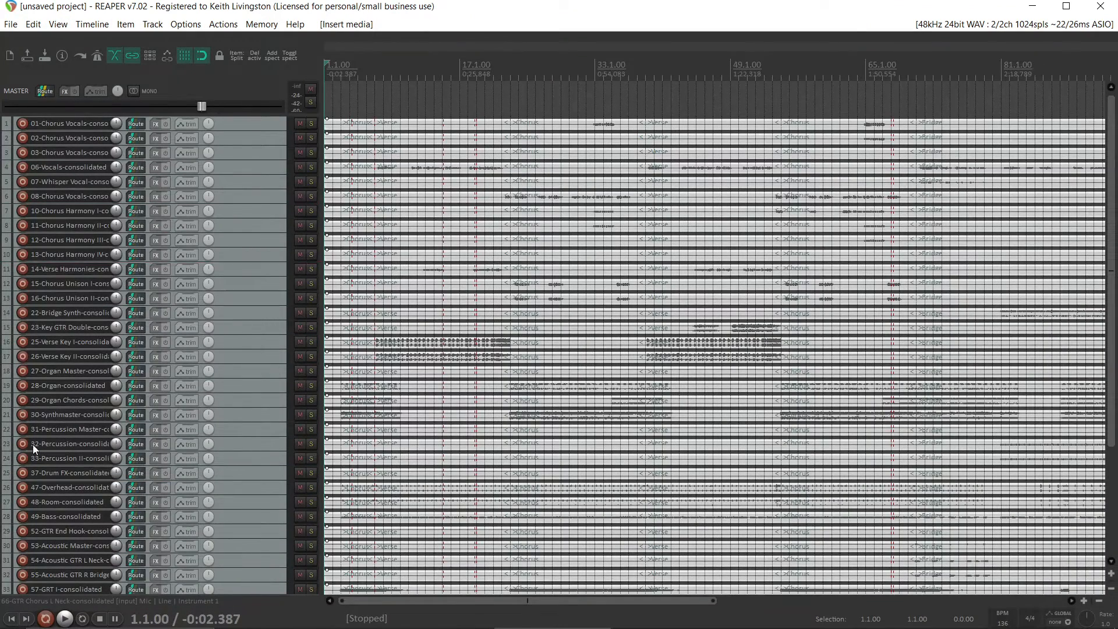
scroll(542, 259, down, 3)
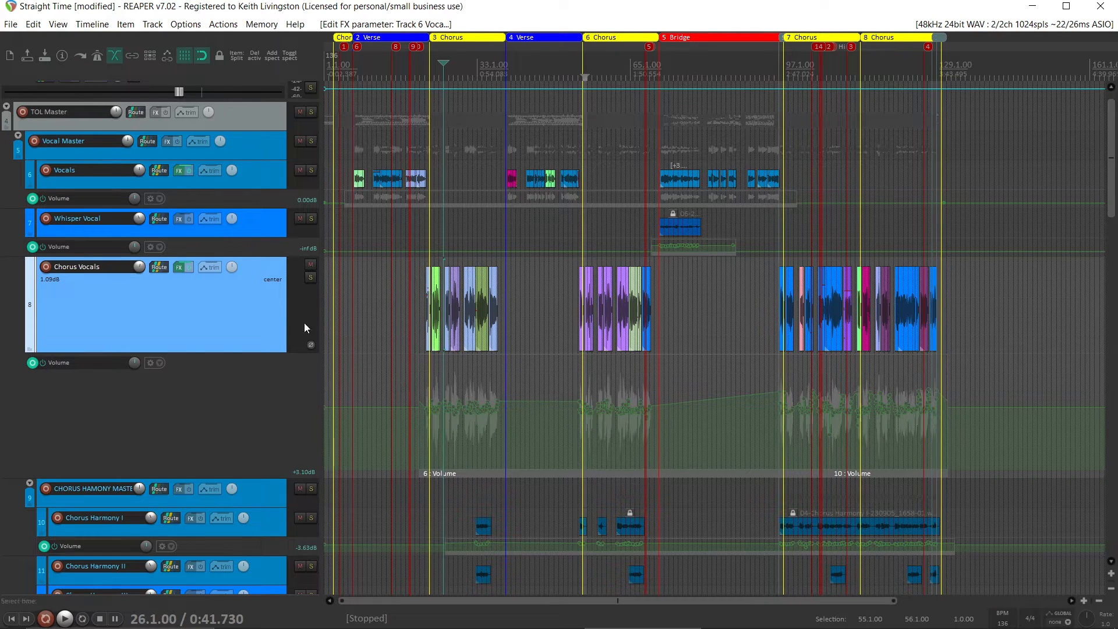
Examine the Chorus Vocals FX chain and the track's Freeze options
click(177, 271)
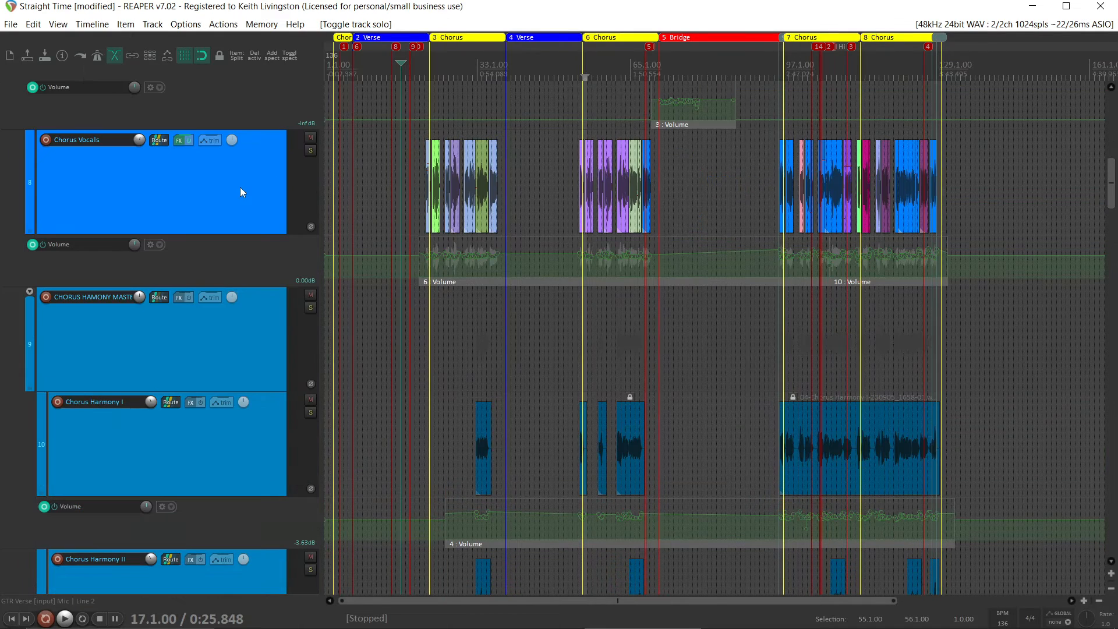
right_click(241, 187)
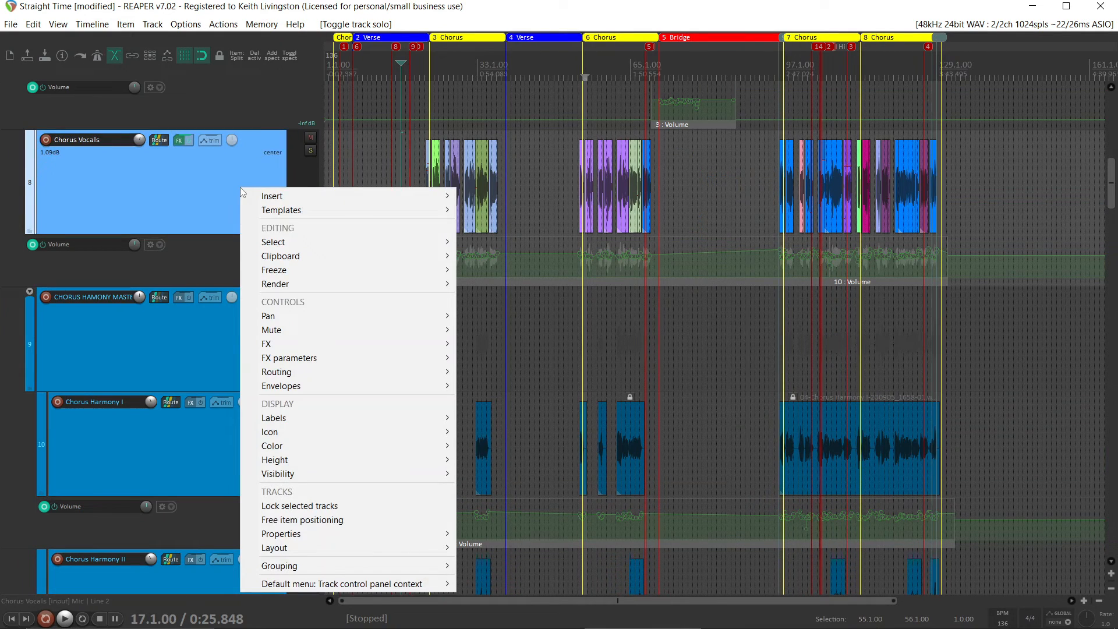
mouse_move(364, 273)
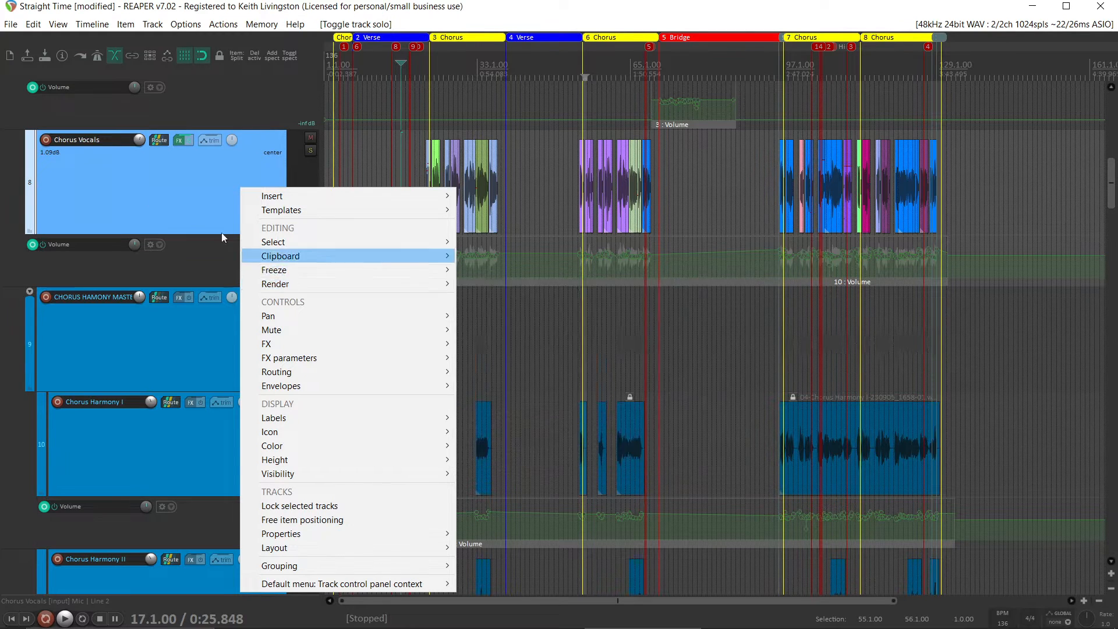
click(131, 183)
Bypass ReaEQ in the Chorus Vocals FX chain, leaving ReaTune active, and close the chain
click(178, 142)
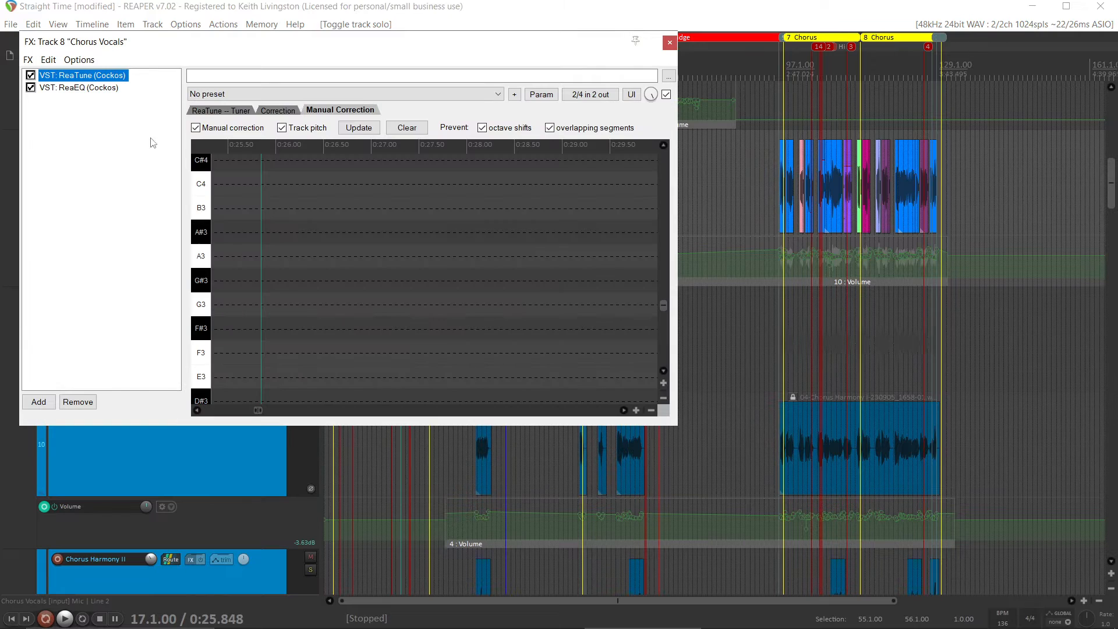
click(31, 88)
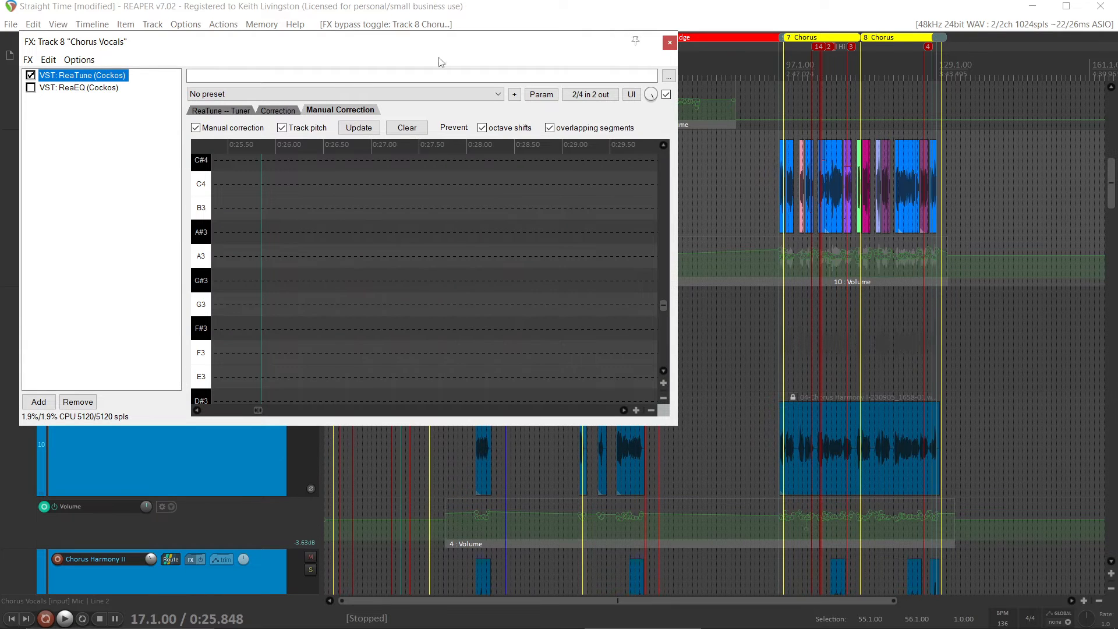
click(669, 42)
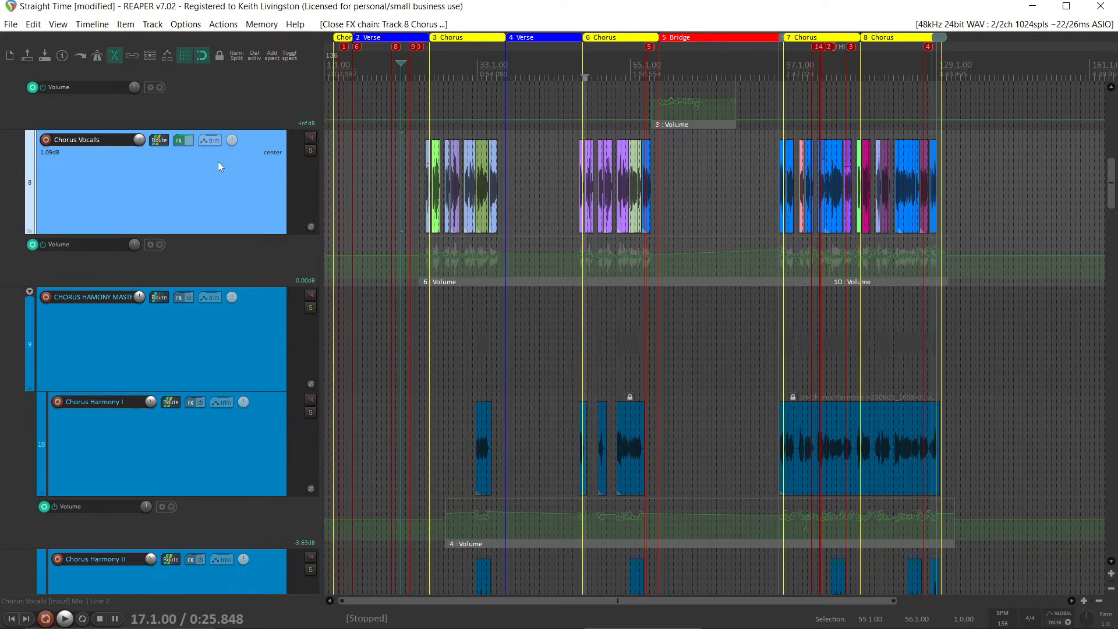
Reopen the Chorus Vocals FX chain with ReaEQ enabled again and view the options for ReaTune
key(f)
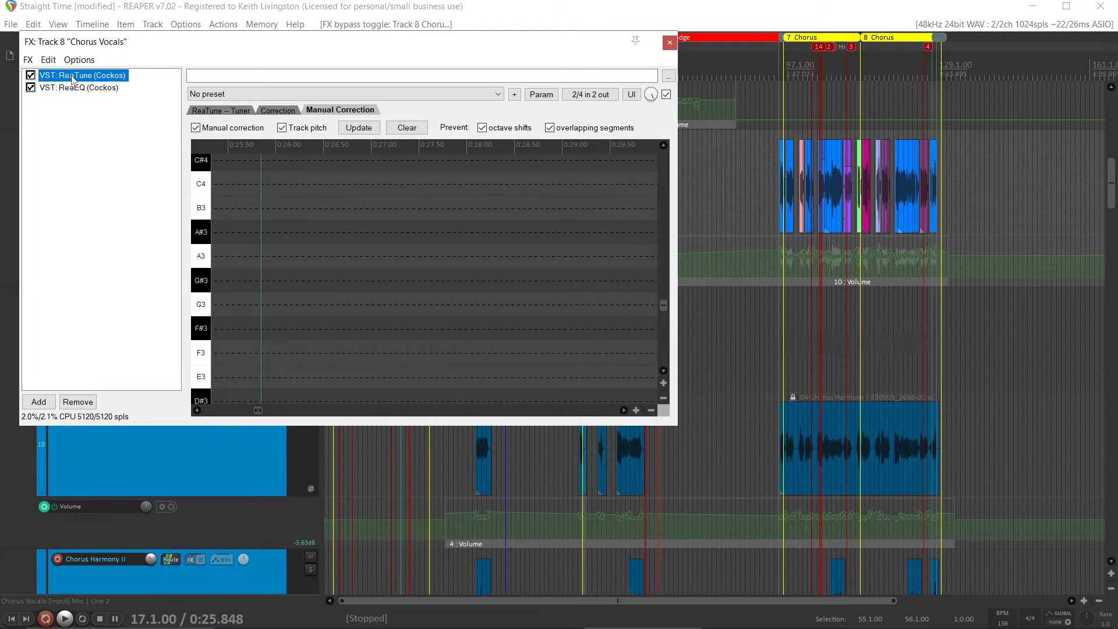
right_click(73, 79)
mouse_move(350, 182)
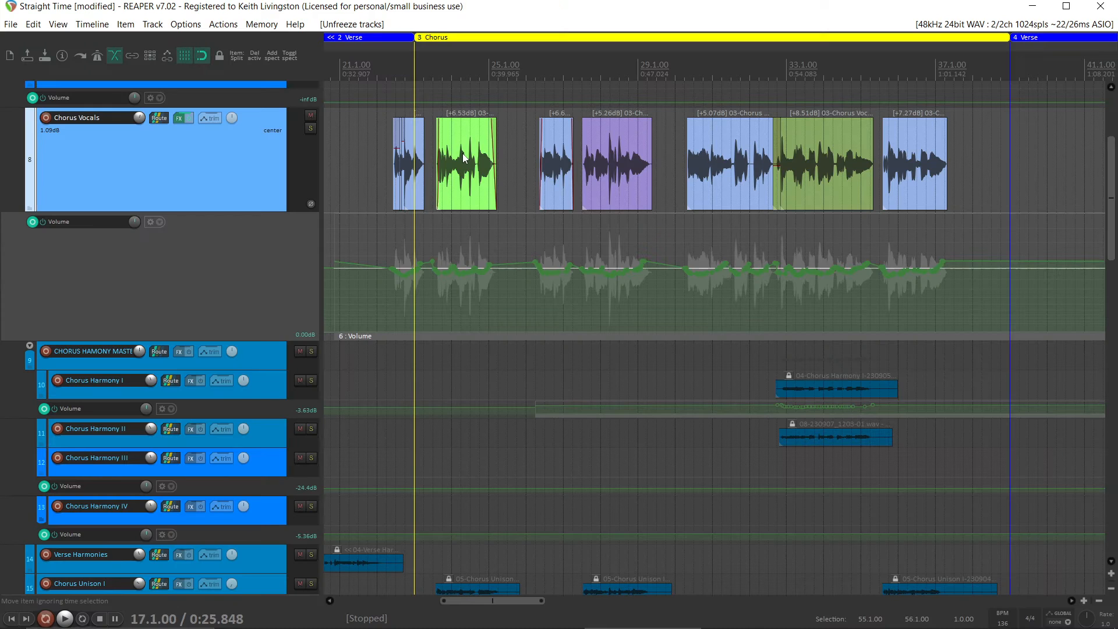
View the FX browser for the light green Chorus Vocals item near bar 24, adding no plugin
click(463, 153)
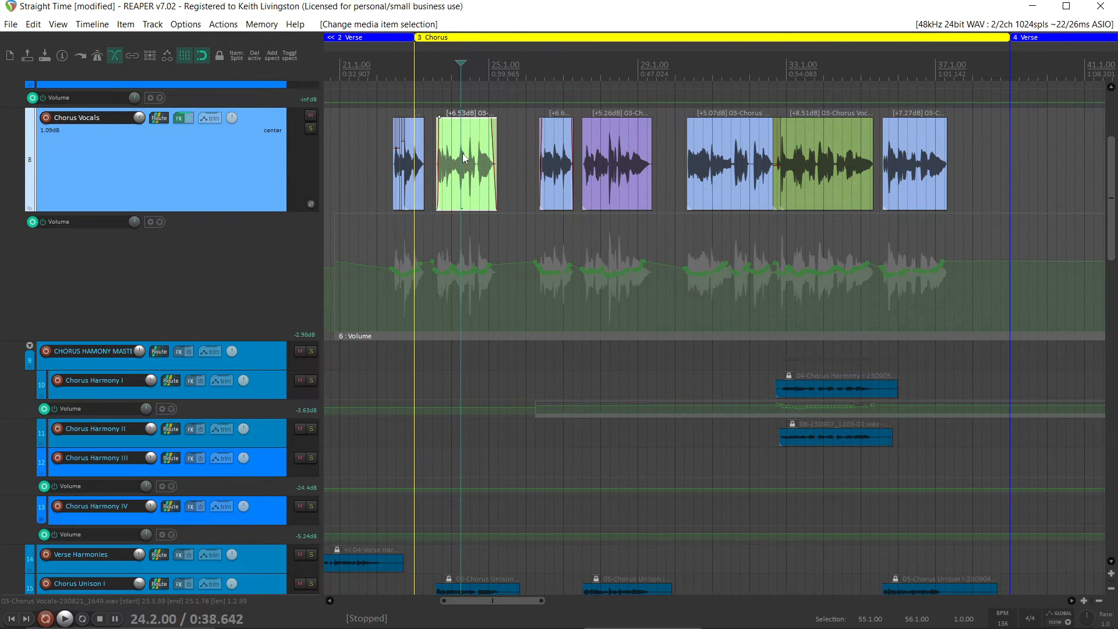
key(shift+e)
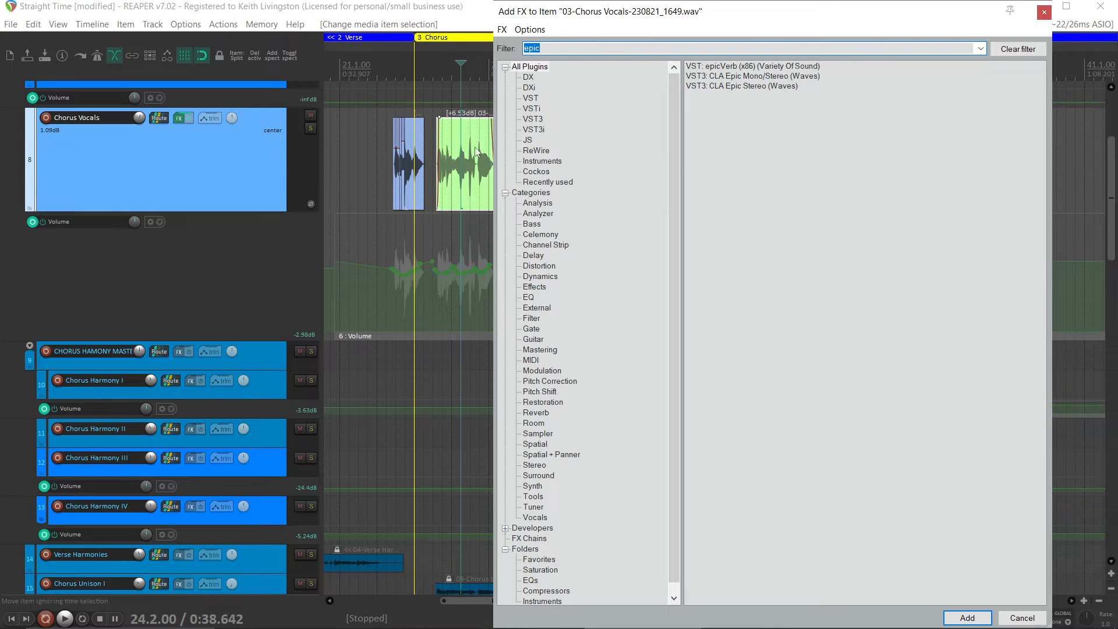
click(1045, 11)
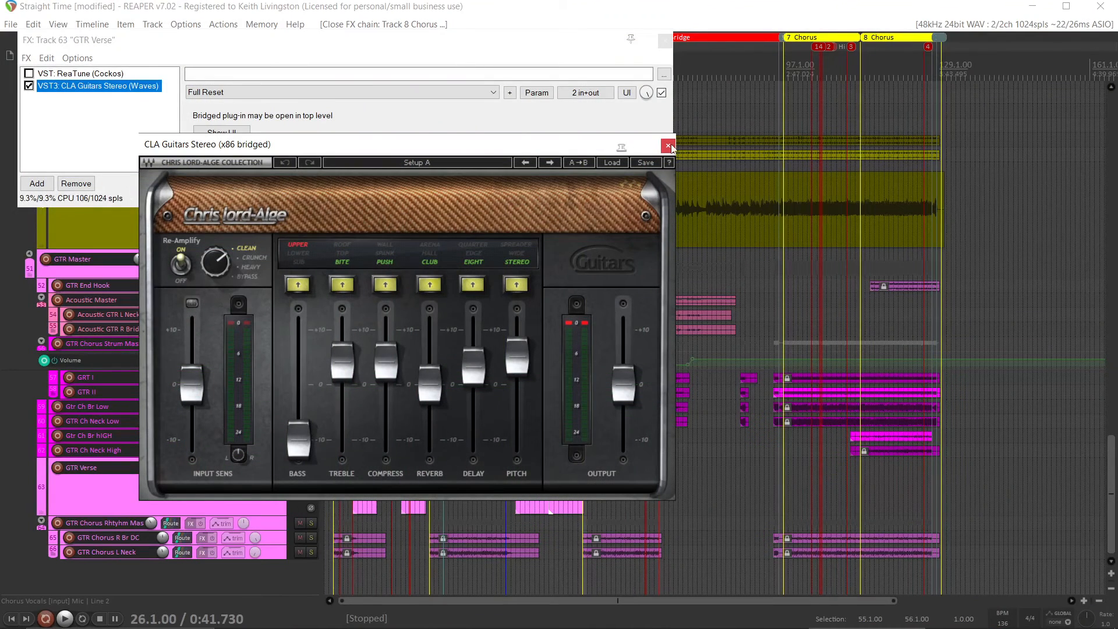
Close the GTR Verse FX chain, solo the track, disable its FX and audition it from bar 17
click(671, 137)
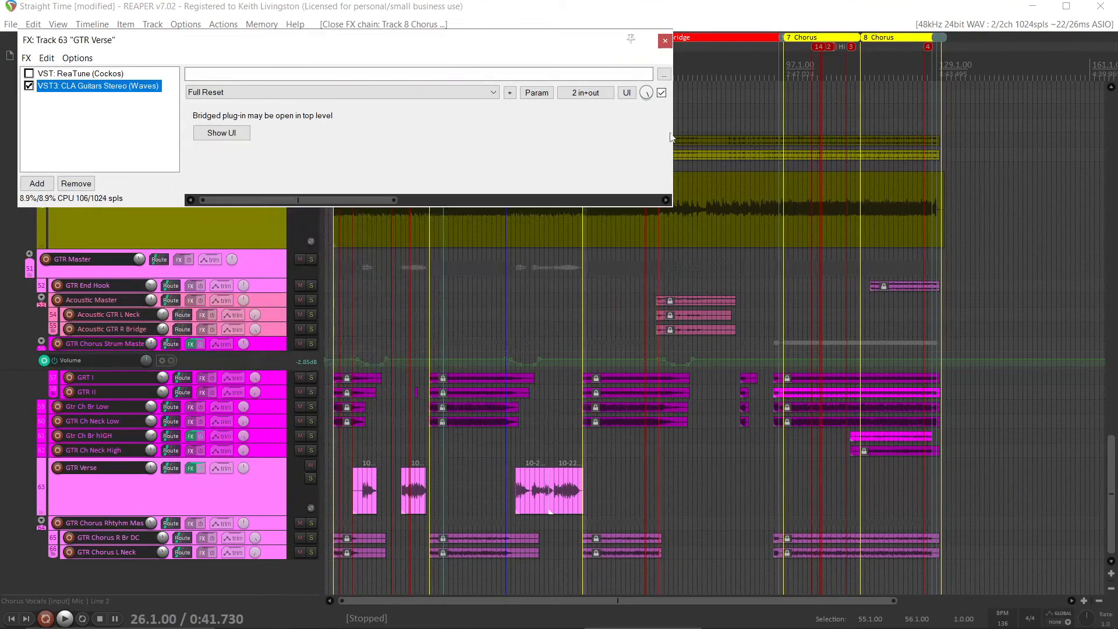
click(665, 41)
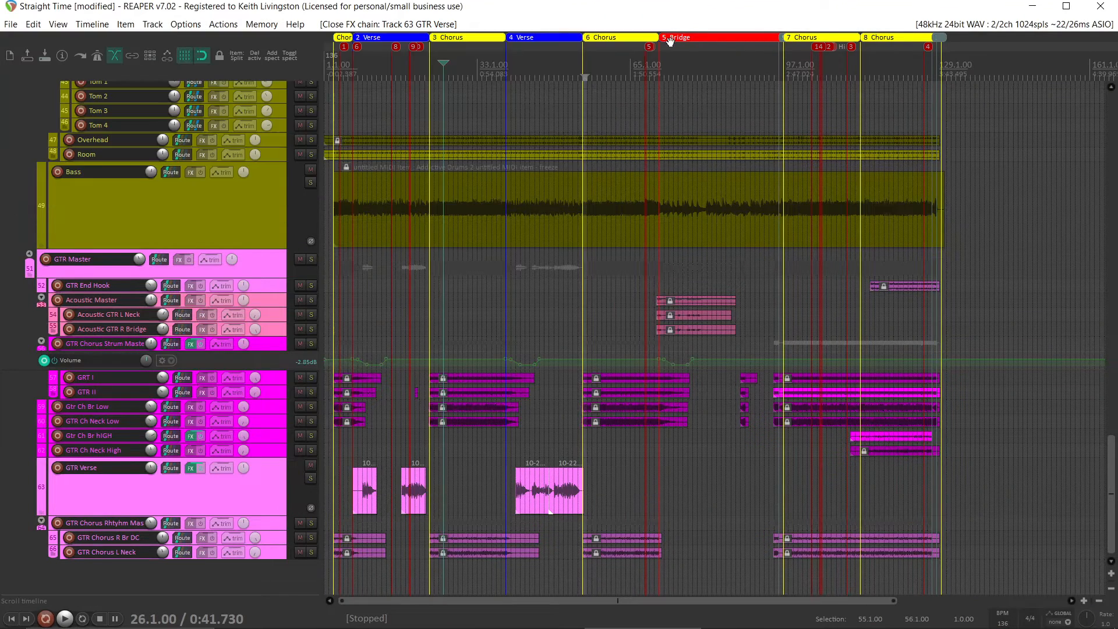
click(401, 462)
click(311, 478)
click(202, 471)
key(space)
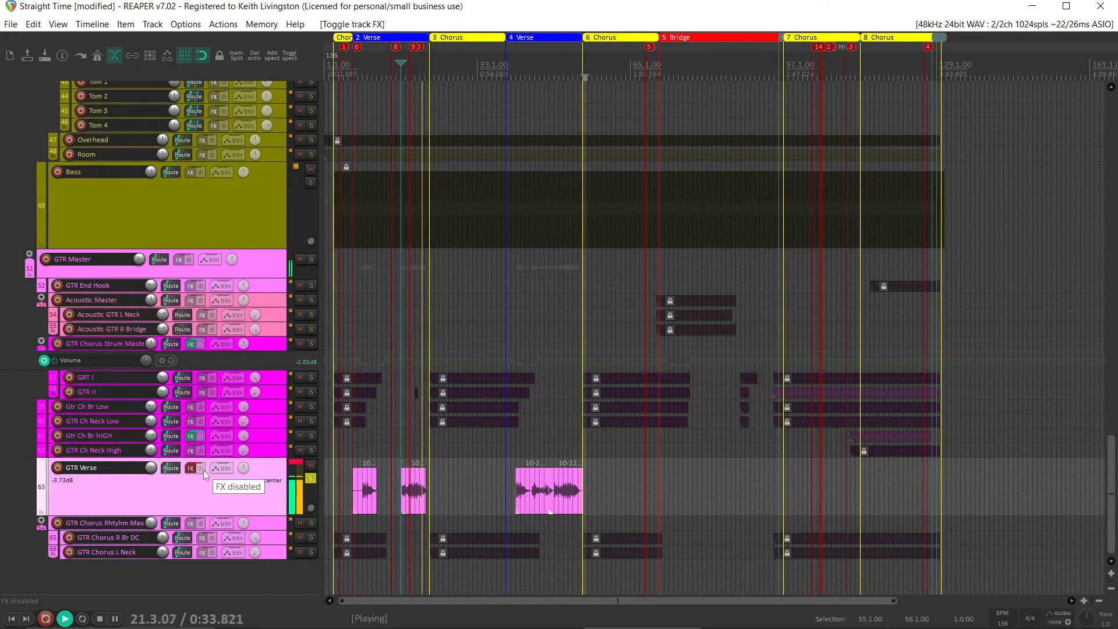
key(space)
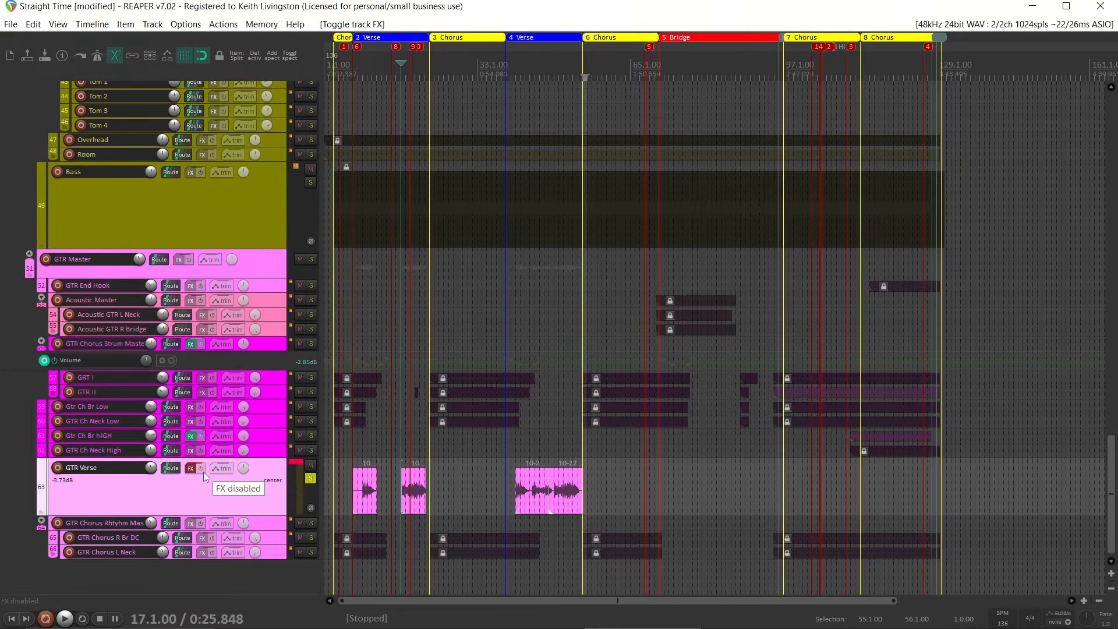
Audition the soloed GTR Verse track again from bar 17 with its FX disabled and reset its peak indicator
key(space)
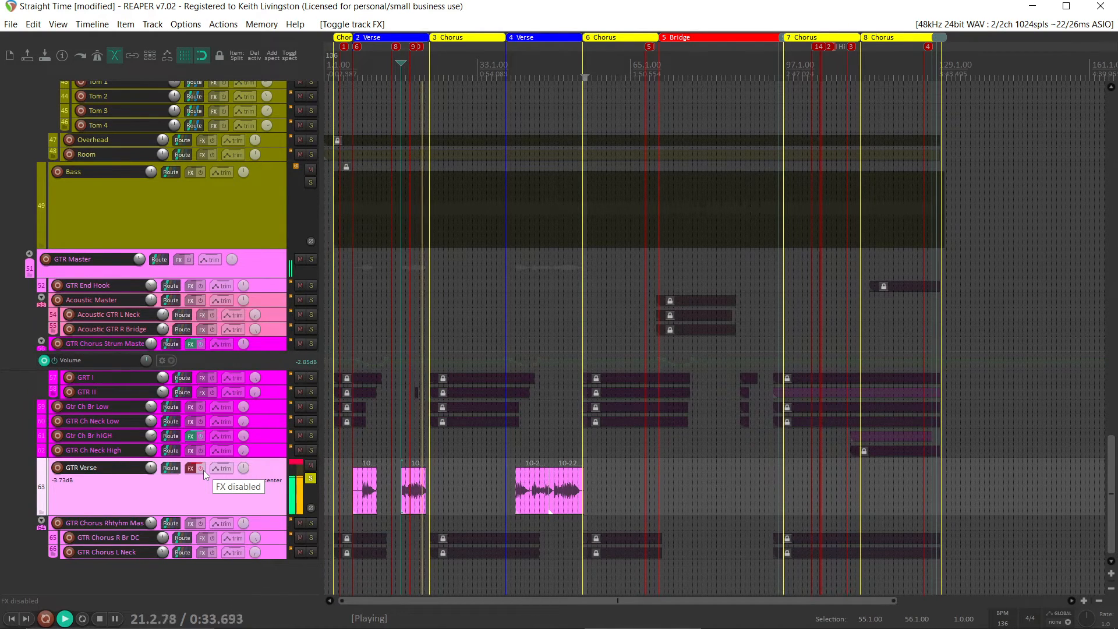
key(space)
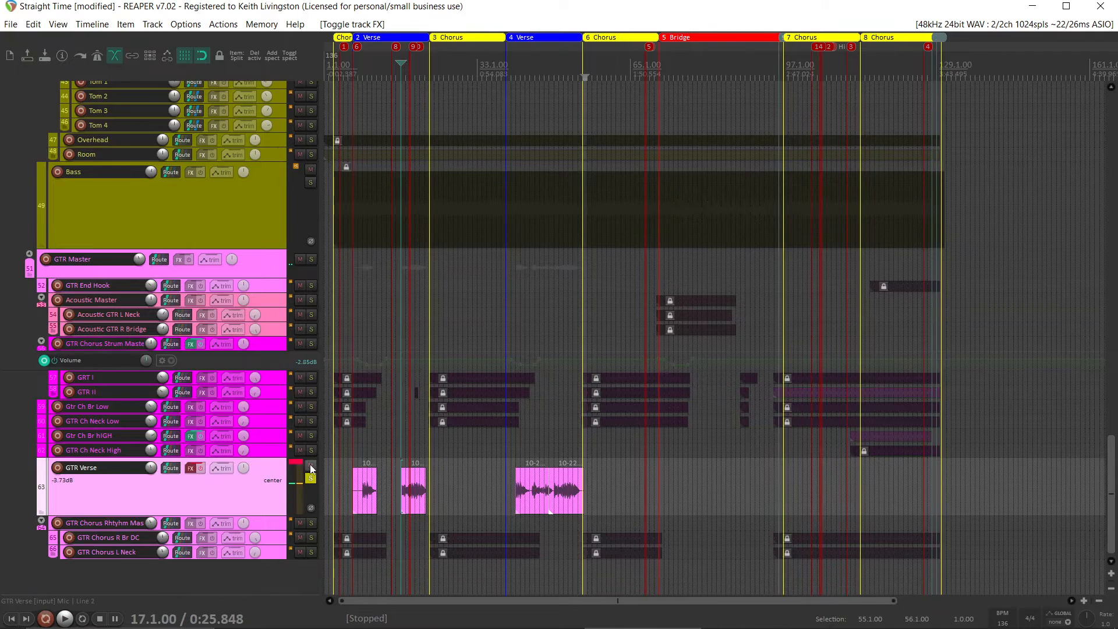
click(293, 462)
Freeze the GTR Verse track to stereo with its FX enabled
right_click(247, 490)
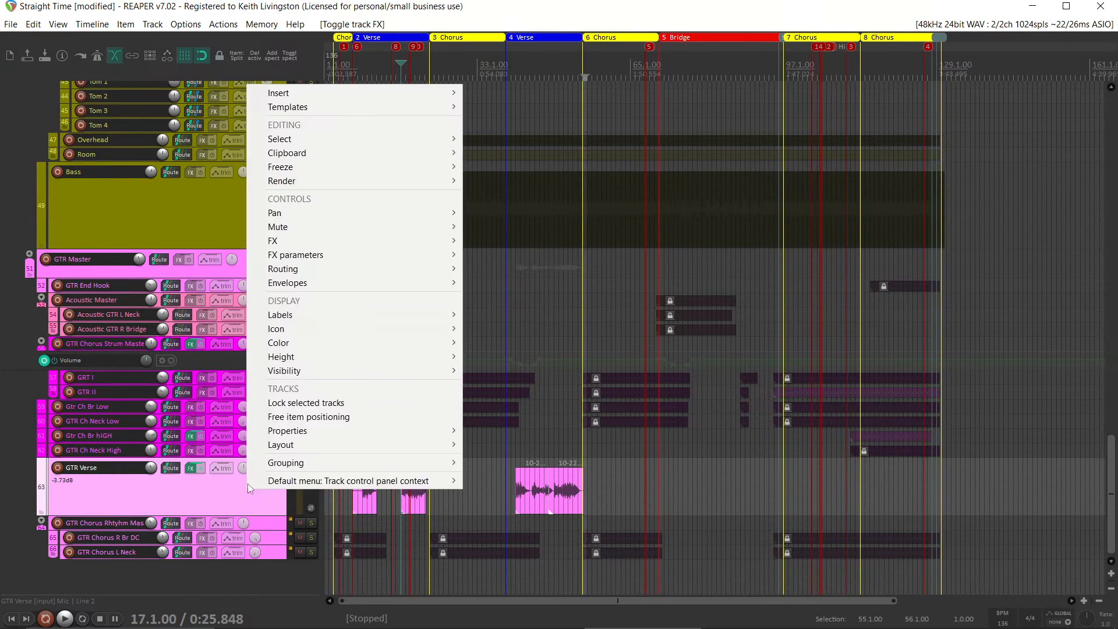
mouse_move(453, 169)
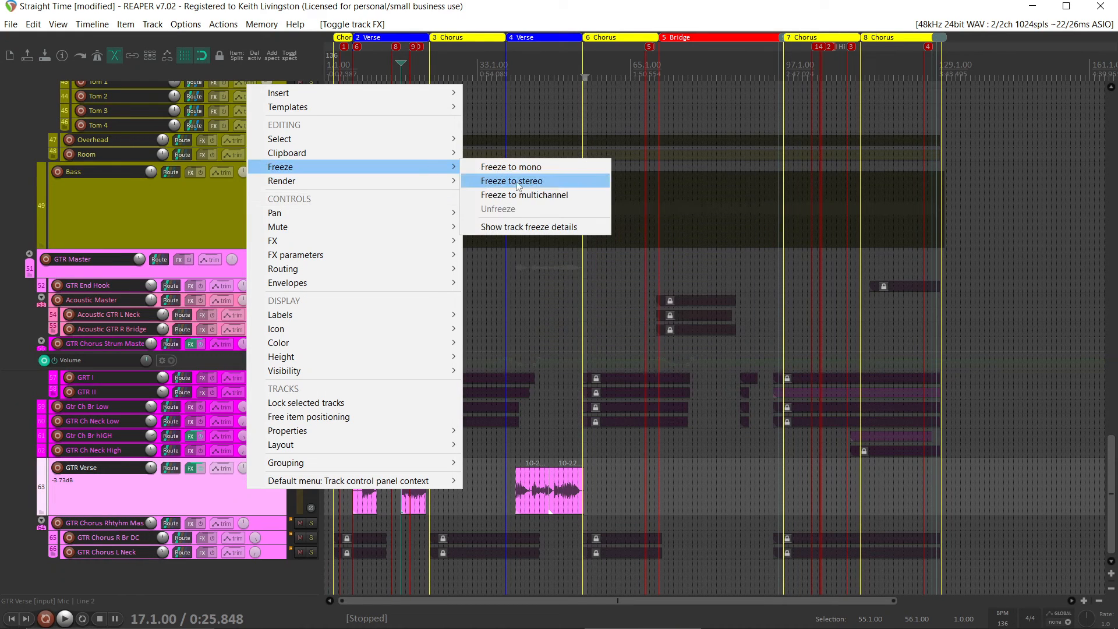
click(516, 182)
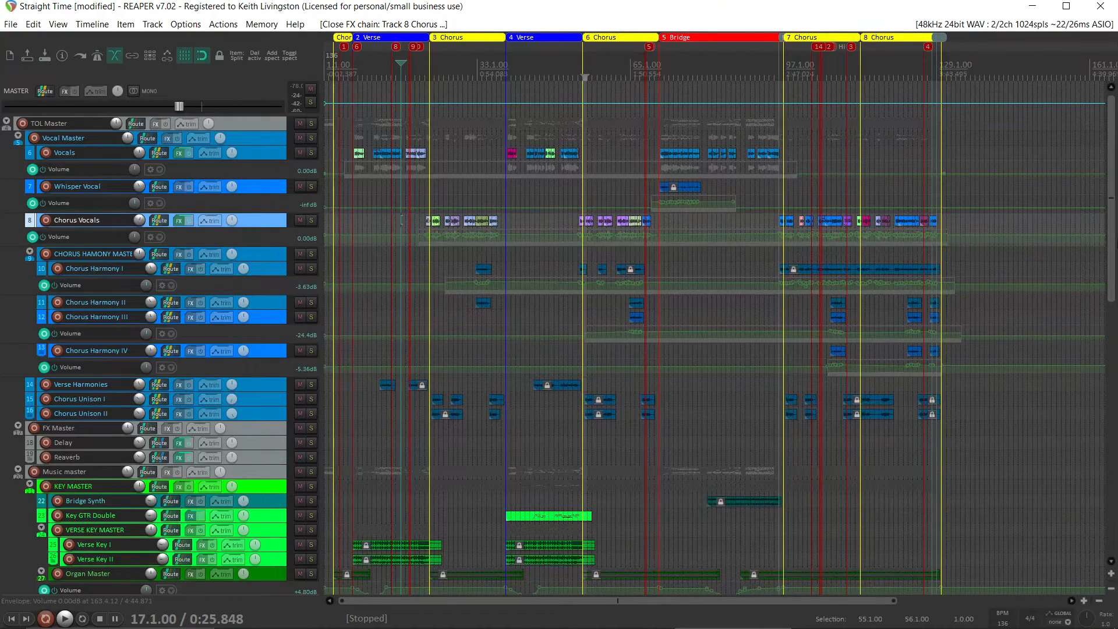
Solo and audition the Key GTR Double MIDI track around bar 45, and view its SynthMaster 2.8 Player instrument
drag(1112, 239, 1113, 263)
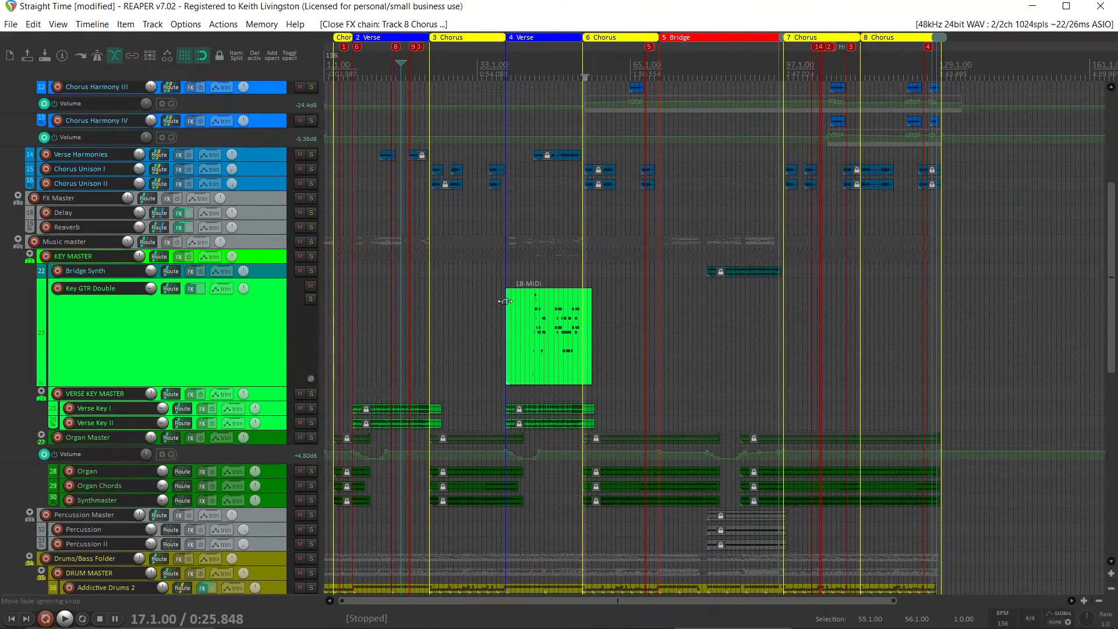
key(space)
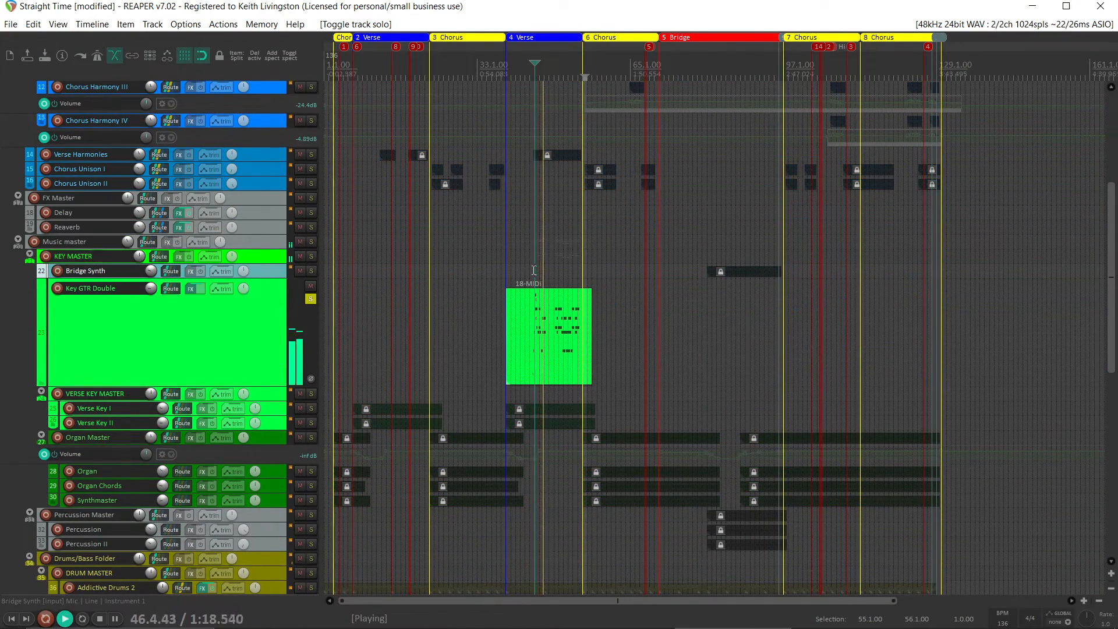
key(space)
scroll(552, 296, up, 5)
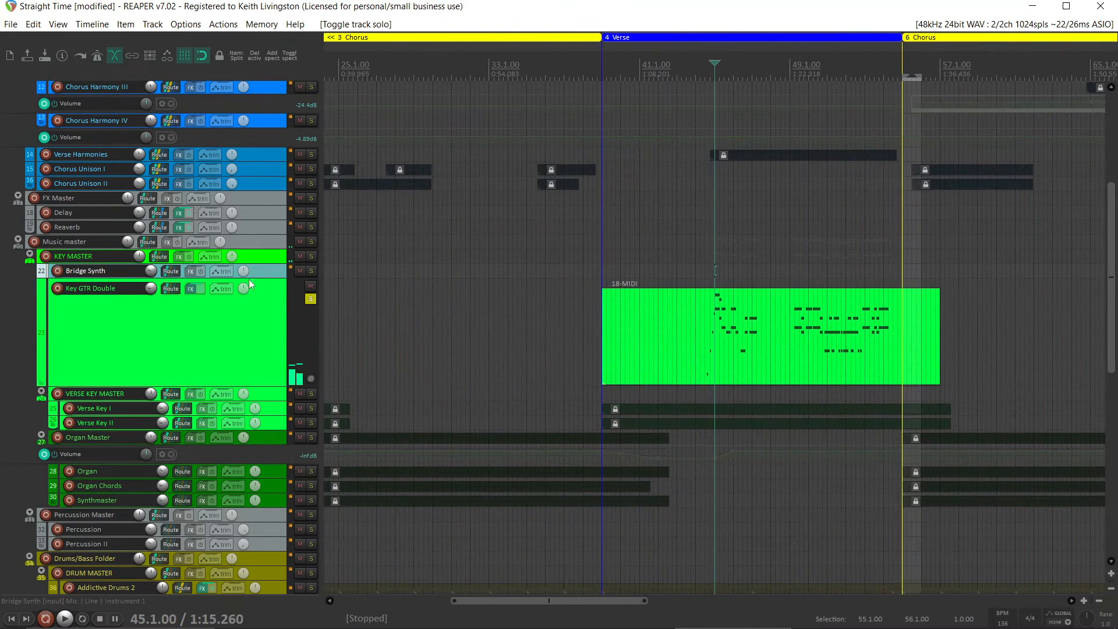
click(190, 290)
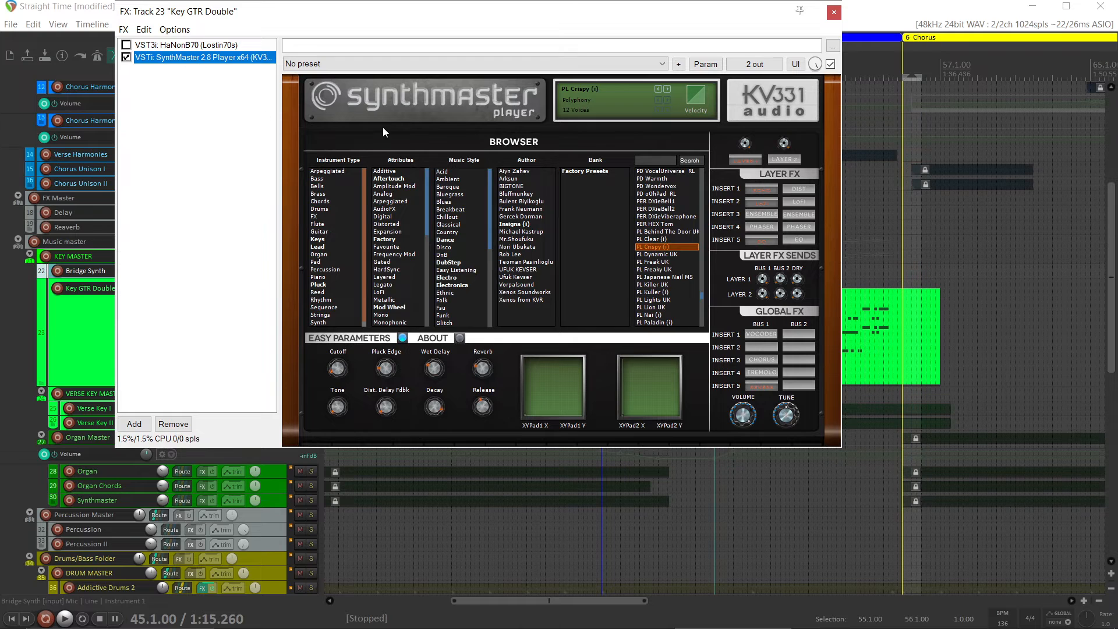
click(834, 13)
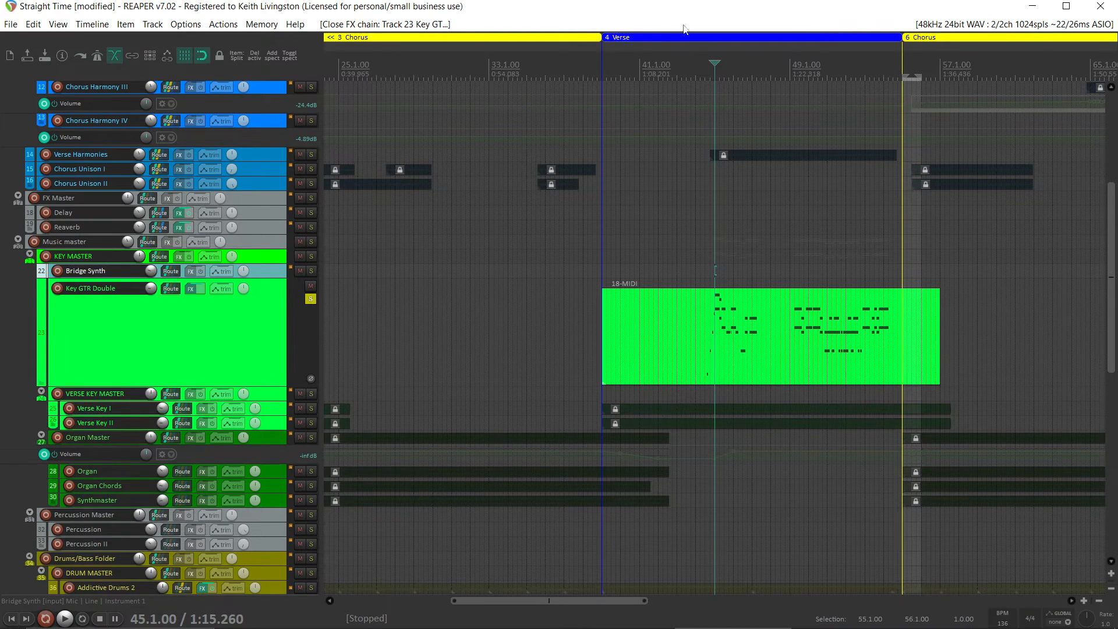
right_click(234, 324)
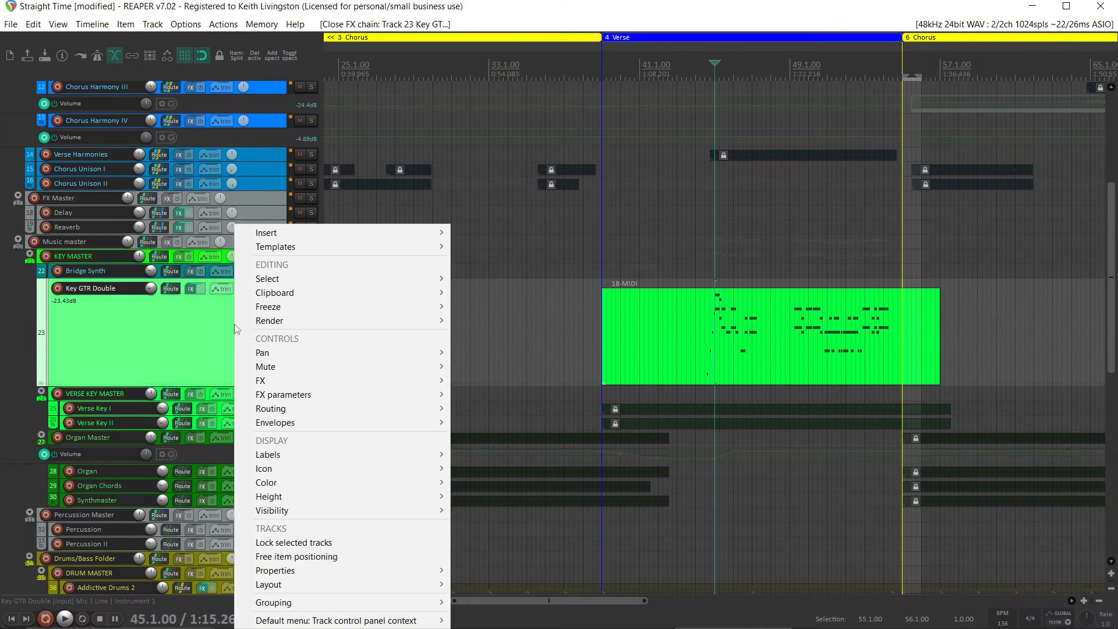
mouse_move(363, 307)
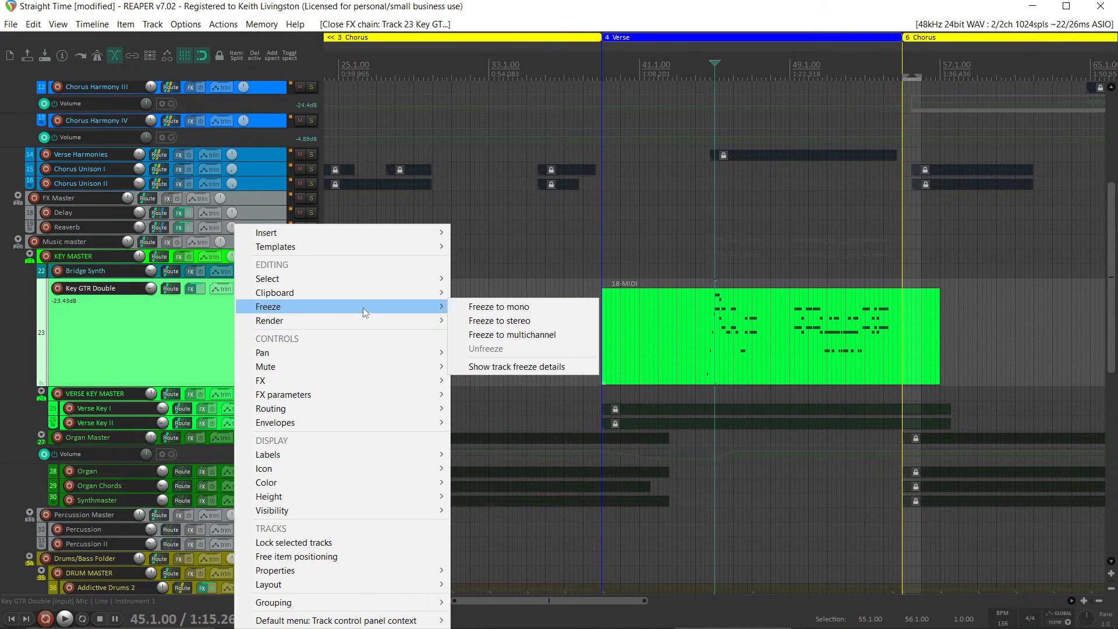
click(505, 320)
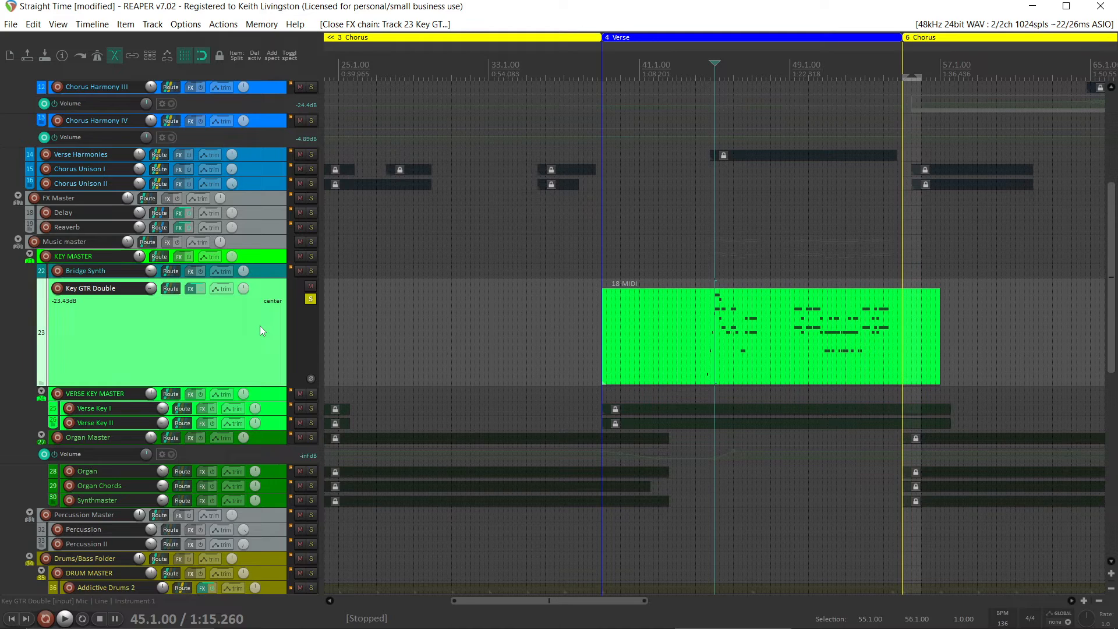
Duplicate the Key GTR Double track directly below itself and freeze the original track to stereo
key(ctrl+v)
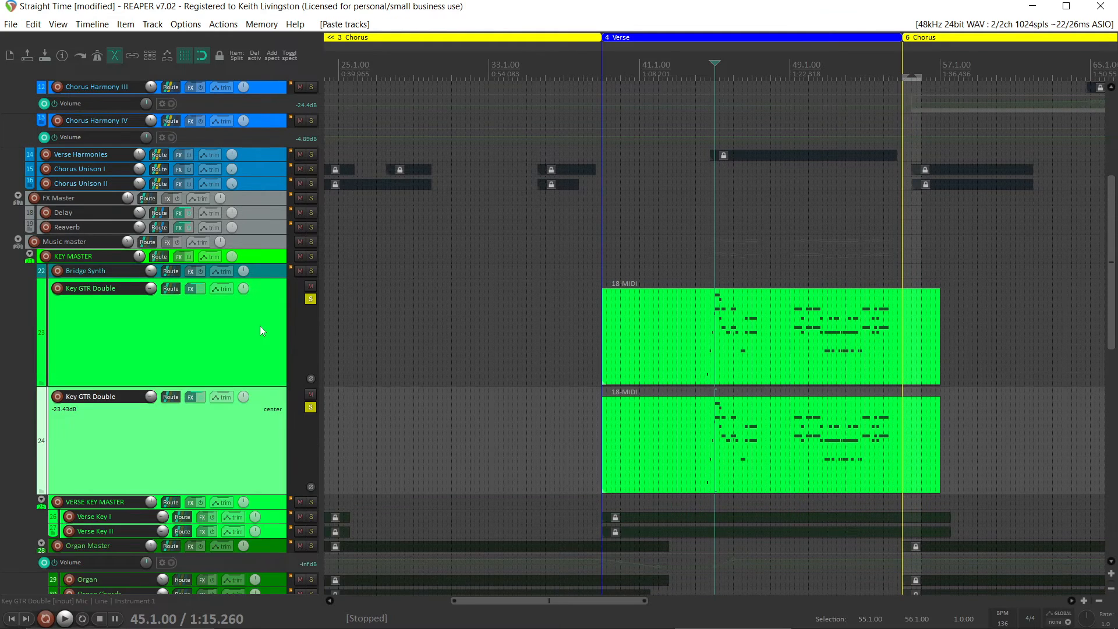
click(212, 330)
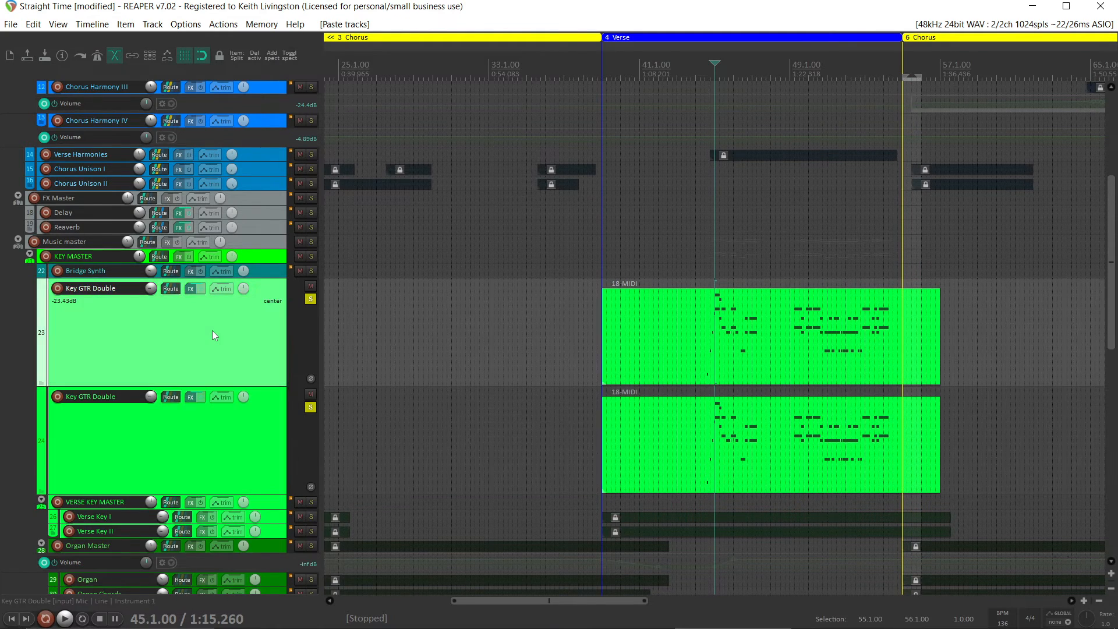
right_click(214, 335)
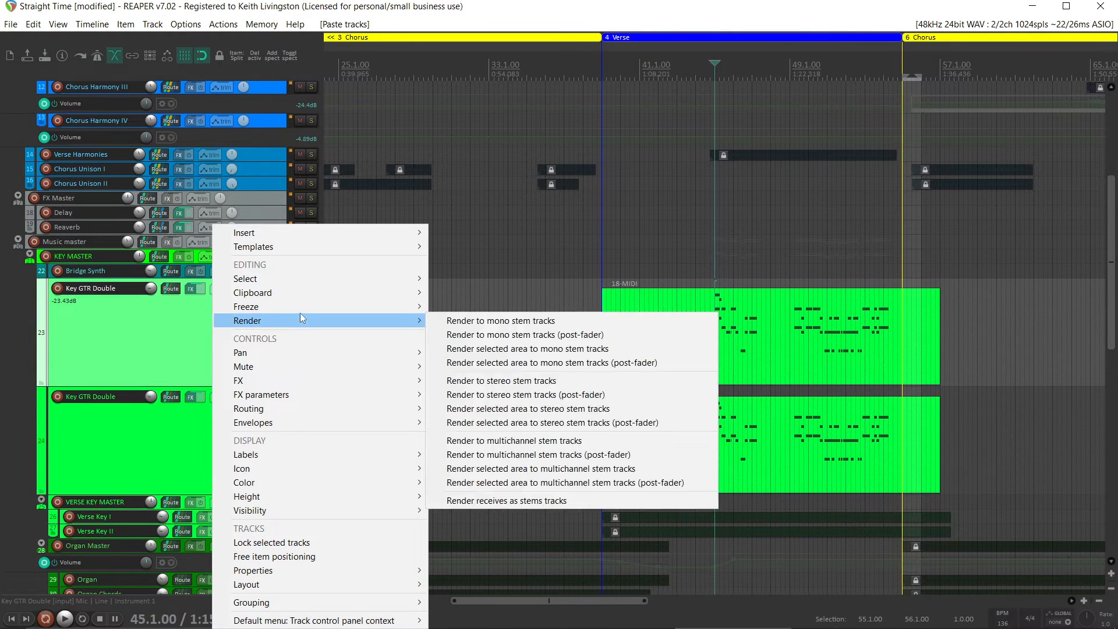
mouse_move(342, 306)
click(477, 322)
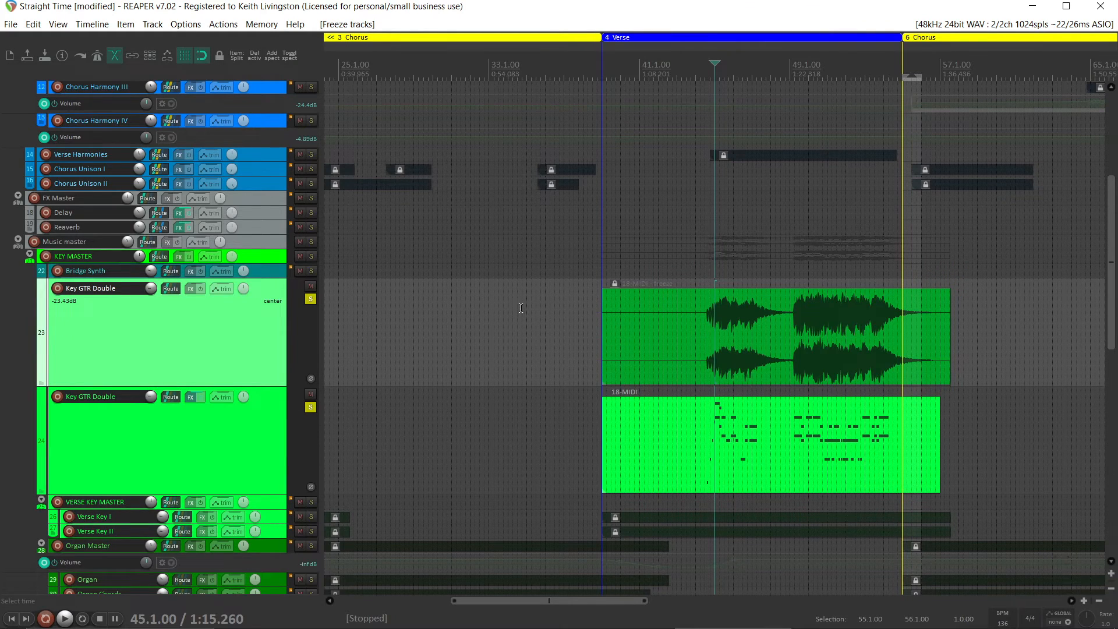
Unsolo both the frozen Key GTR Double track and its MIDI duplicate
click(310, 299)
click(311, 407)
Choose .MID file as the MIDI export format in the Consolidate Tracks settings, and cancel without processing
click(11, 24)
mouse_move(123, 306)
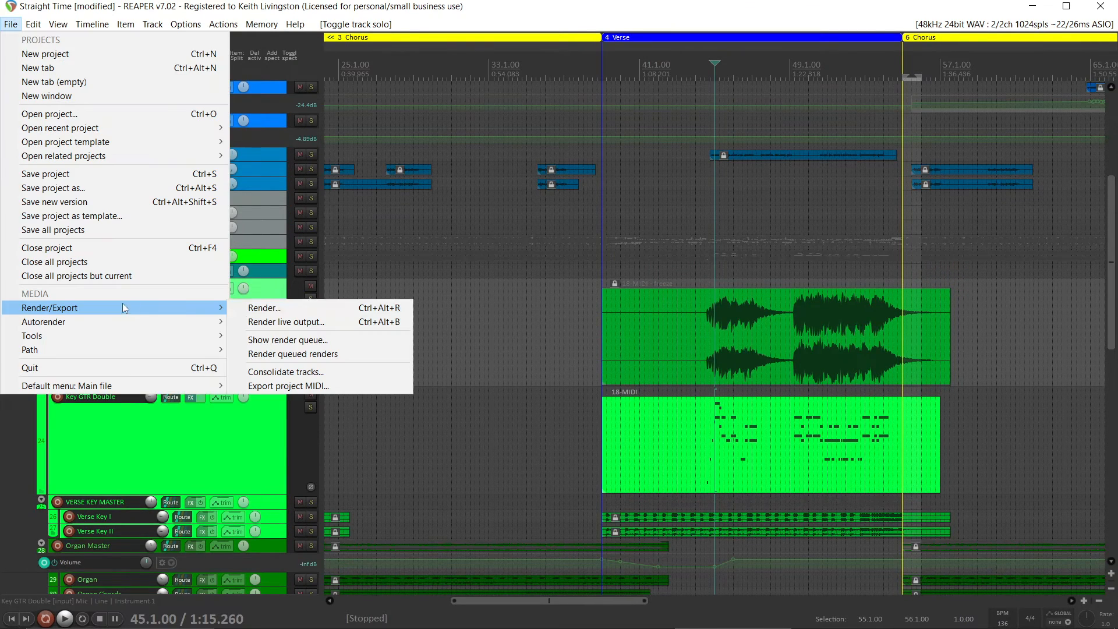
click(298, 371)
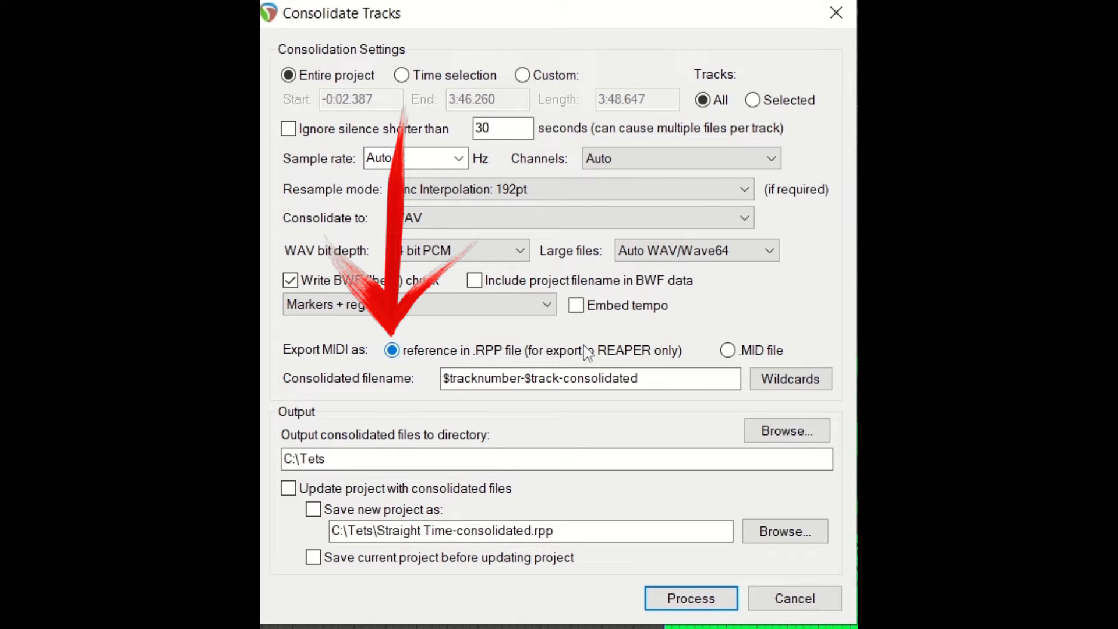
click(728, 350)
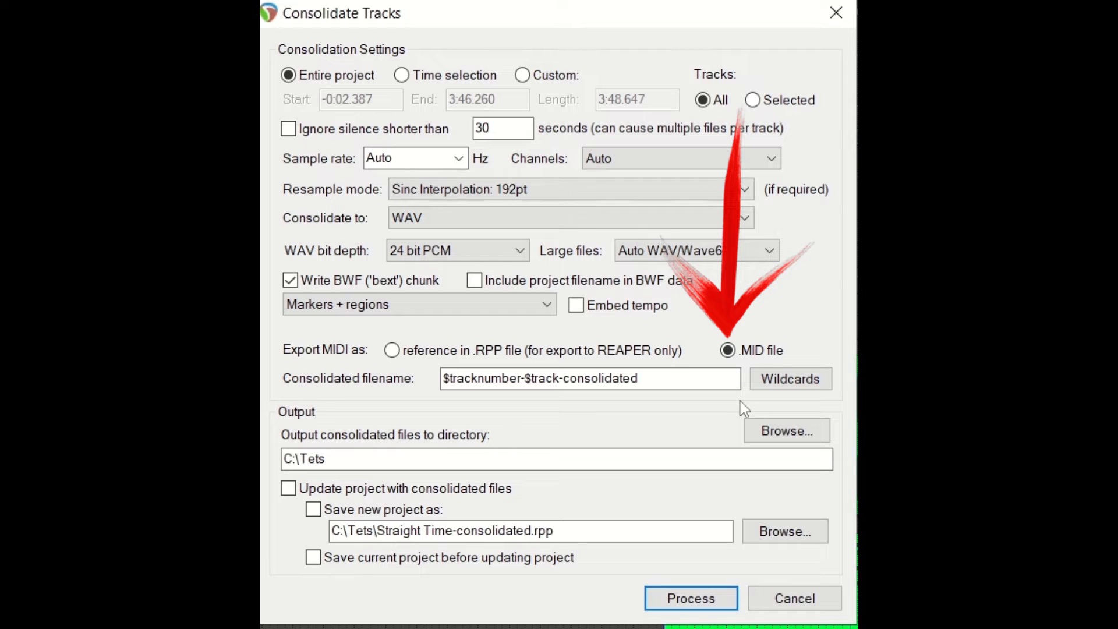
click(793, 598)
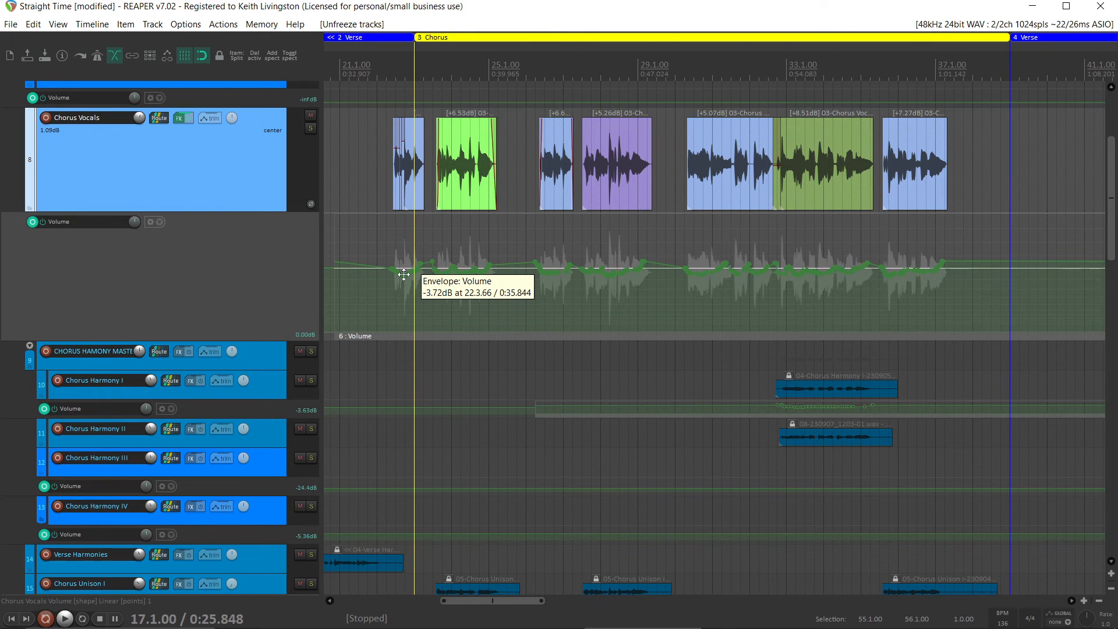
View the stem render options for the Chorus Vocals track, including mono stem tracks (post-fader), without rendering
right_click(229, 165)
mouse_move(318, 260)
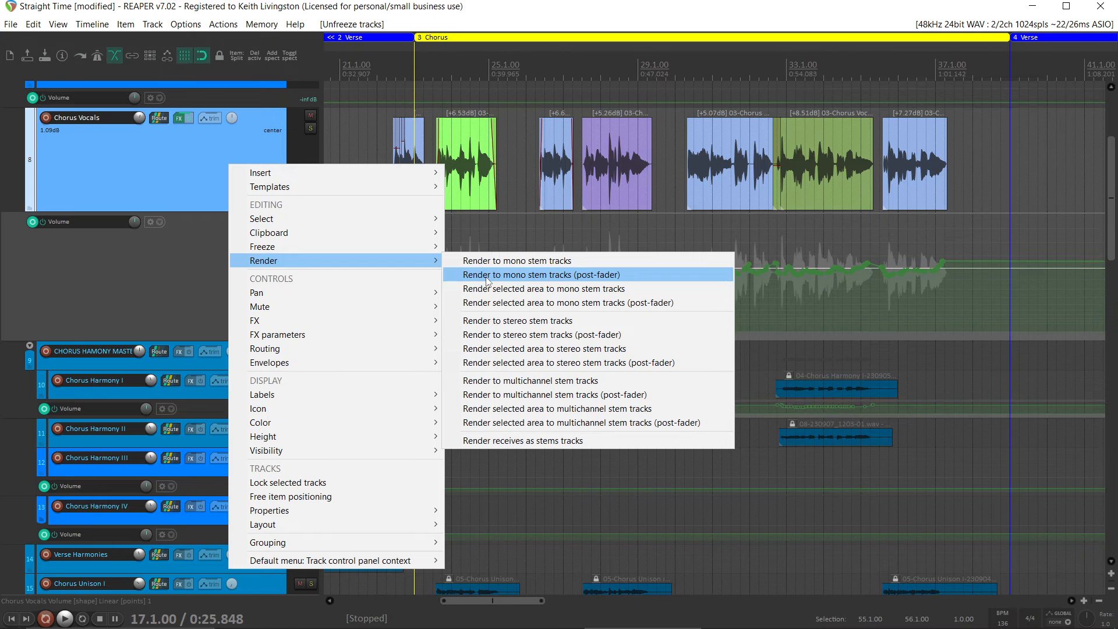
click(186, 174)
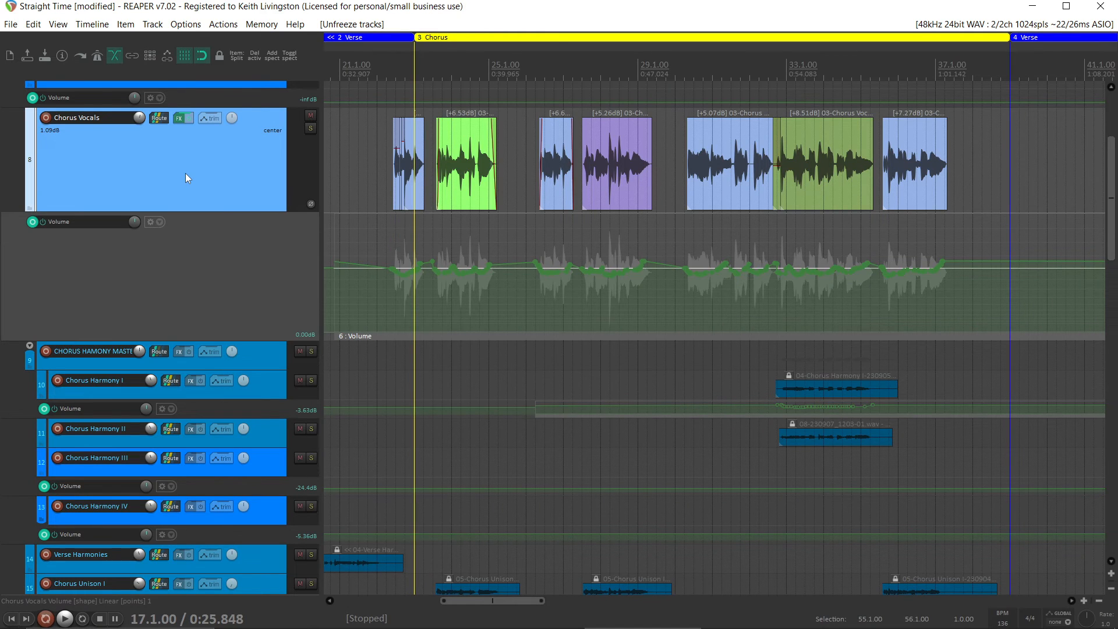